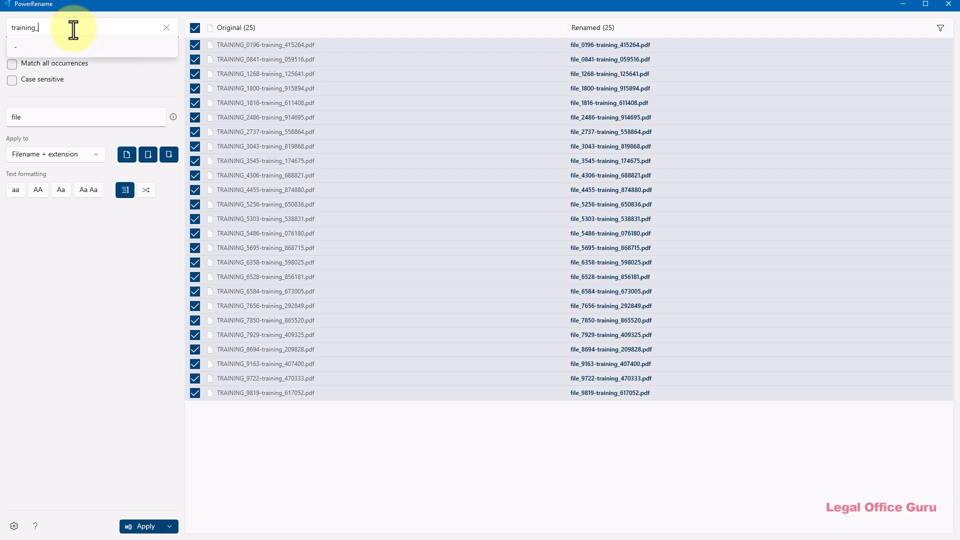
# Enable regular expressions and extend the search text to training_\d\d\d\d, inserting the first digit code from the RegEx help
pyautogui.click(113, 79)
pyautogui.click(12, 48)
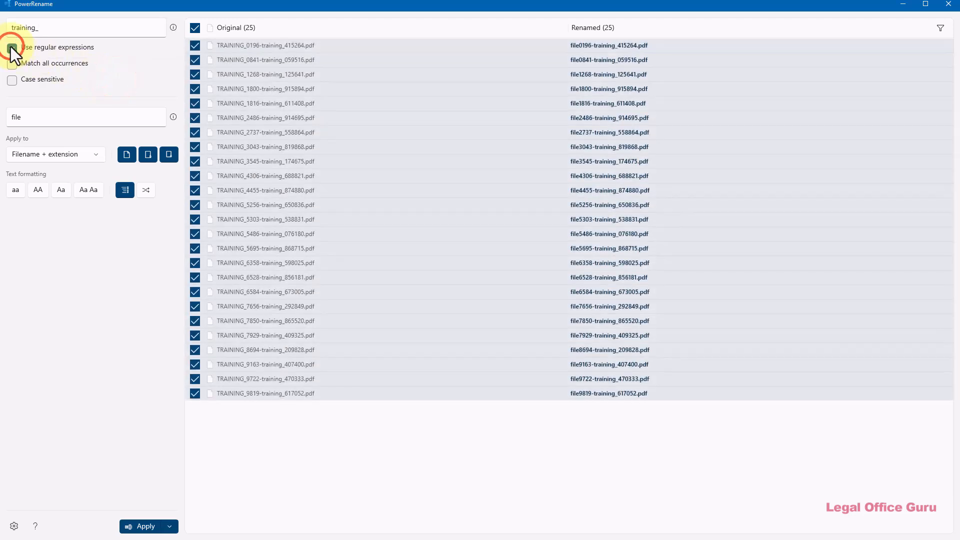
pyautogui.click(174, 28)
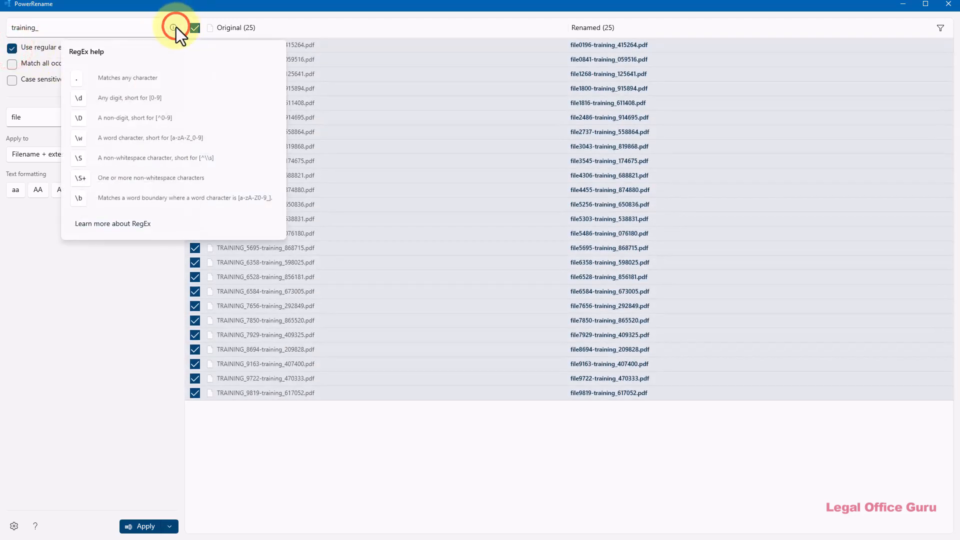
pyautogui.click(137, 96)
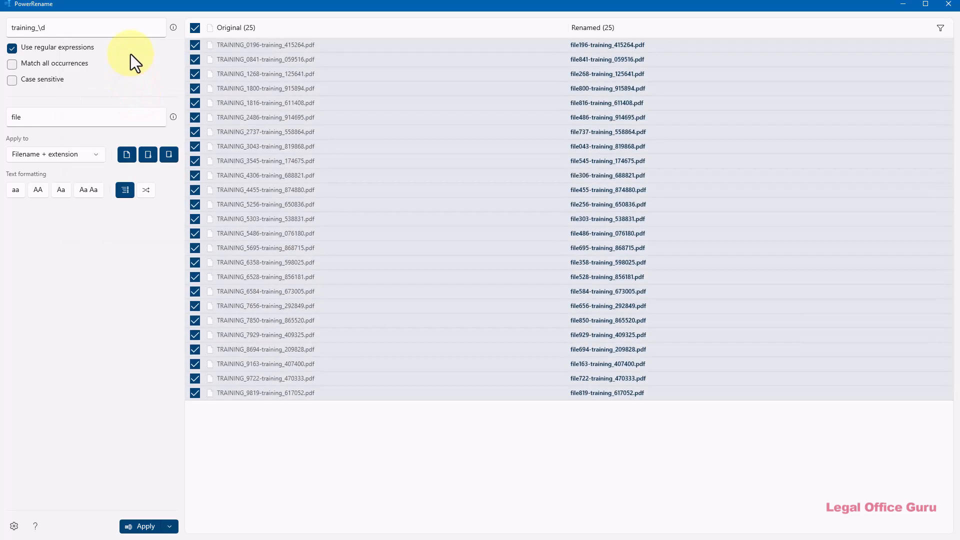
pyautogui.click(115, 25)
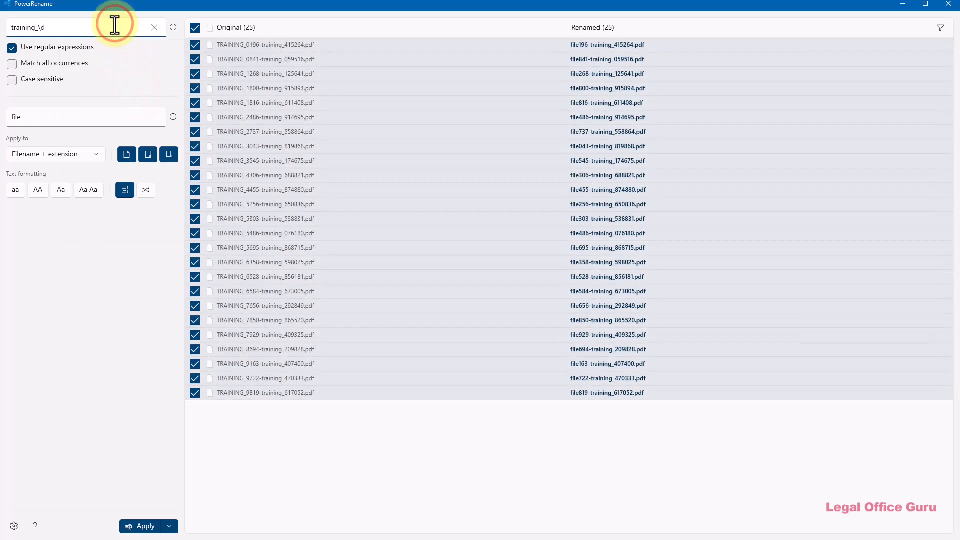
pyautogui.write('\\d\\d\\d')
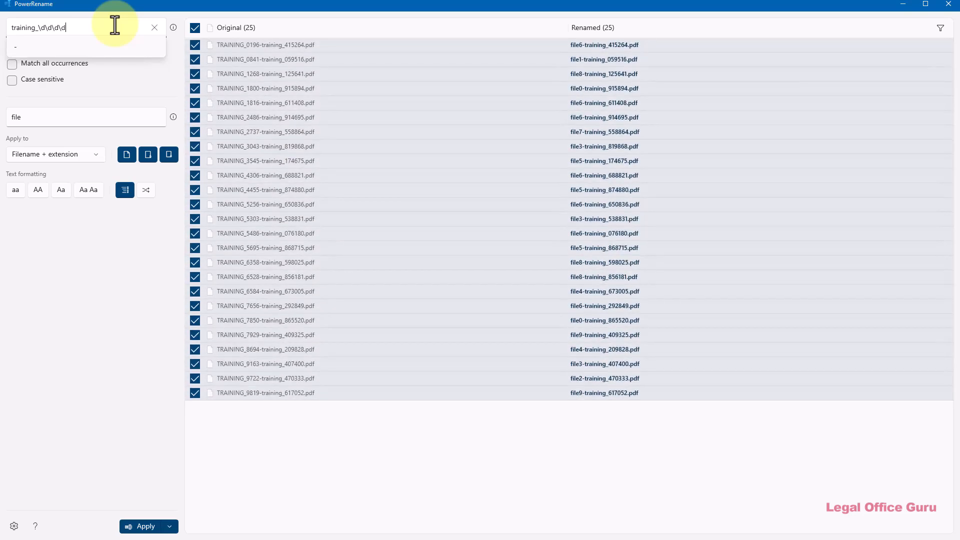
pyautogui.click(58, 114)
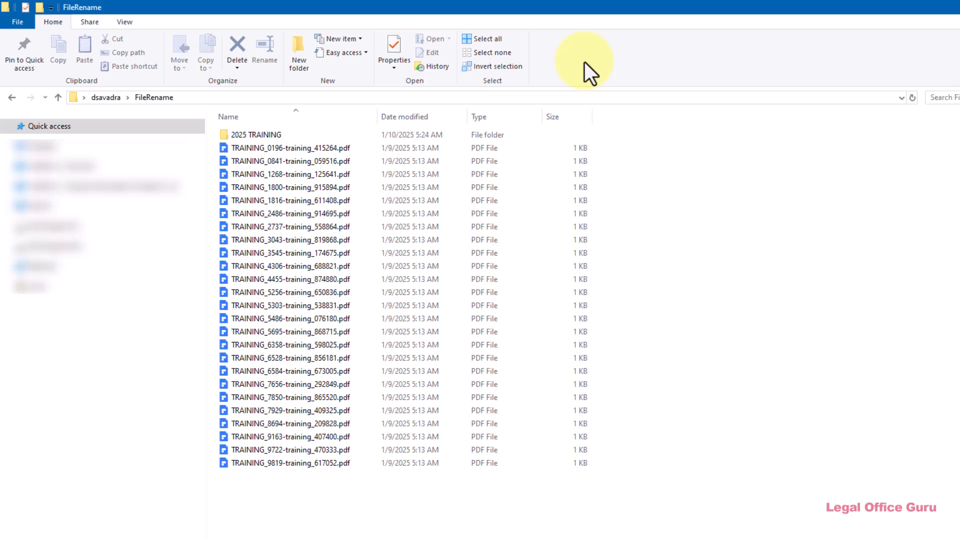
# Select everything in the FileRename folder and open the selection in PowerRename
pyautogui.click(331, 199)
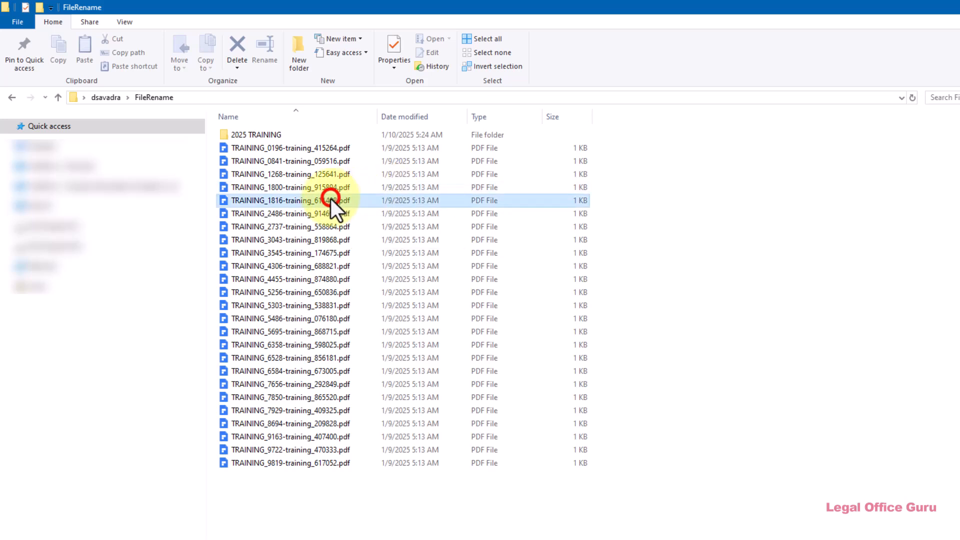
pyautogui.keyDown('ctrl'); pyautogui.click(319, 235); pyautogui.keyUp('ctrl')
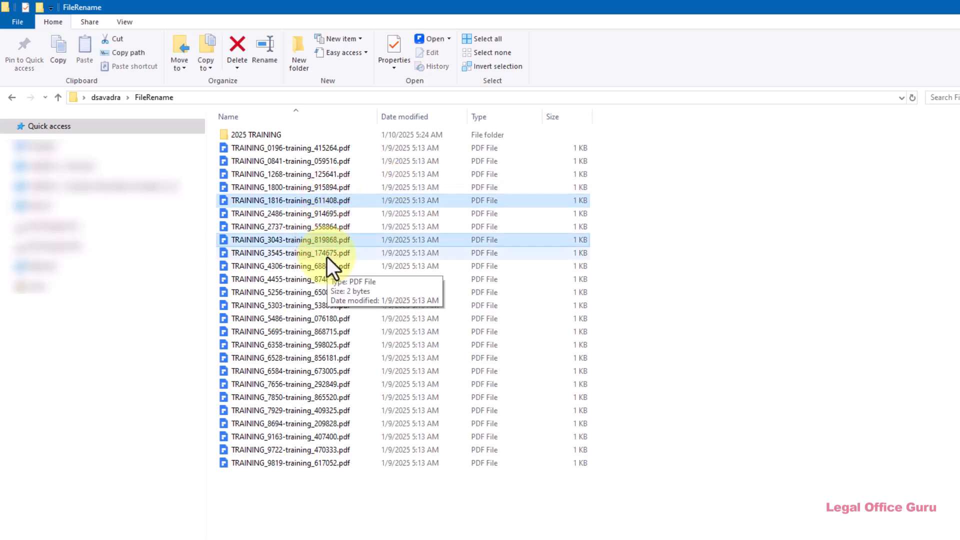
pyautogui.hotkey('ctrl', 'a')
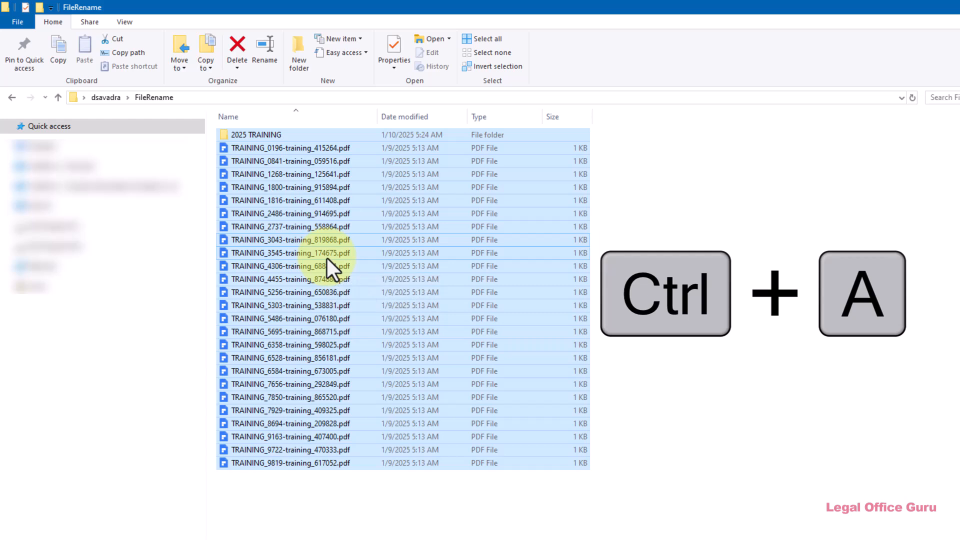
pyautogui.rightClick(327, 258)
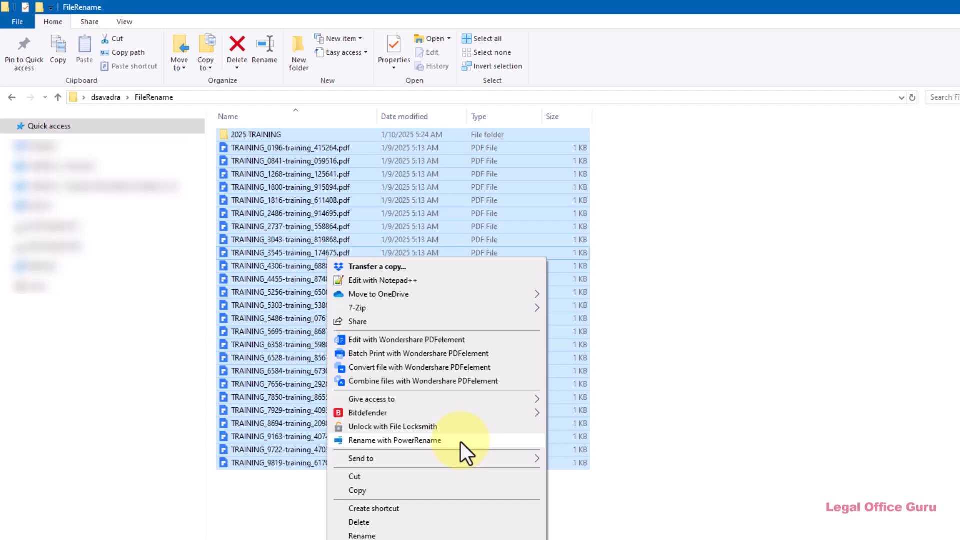
pyautogui.press('shift')
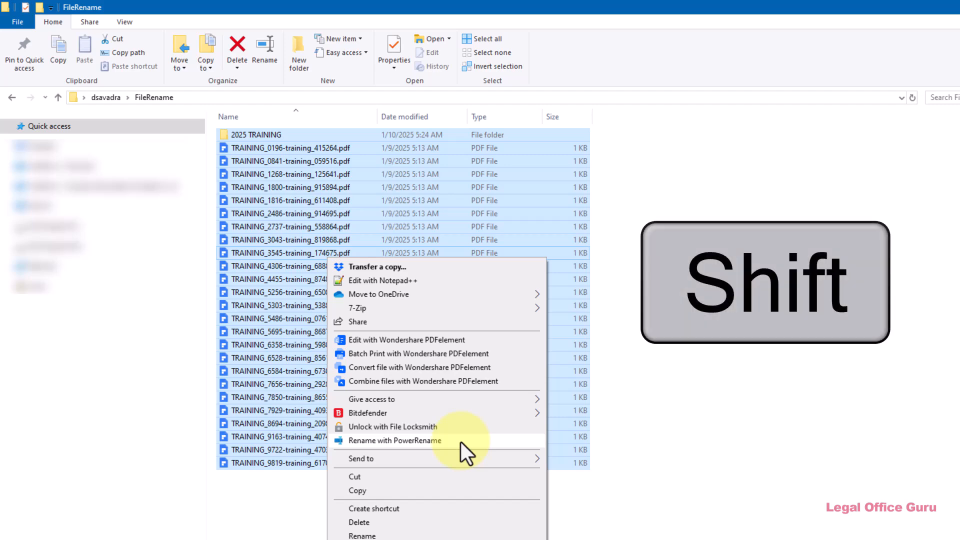
pyautogui.click(460, 441)
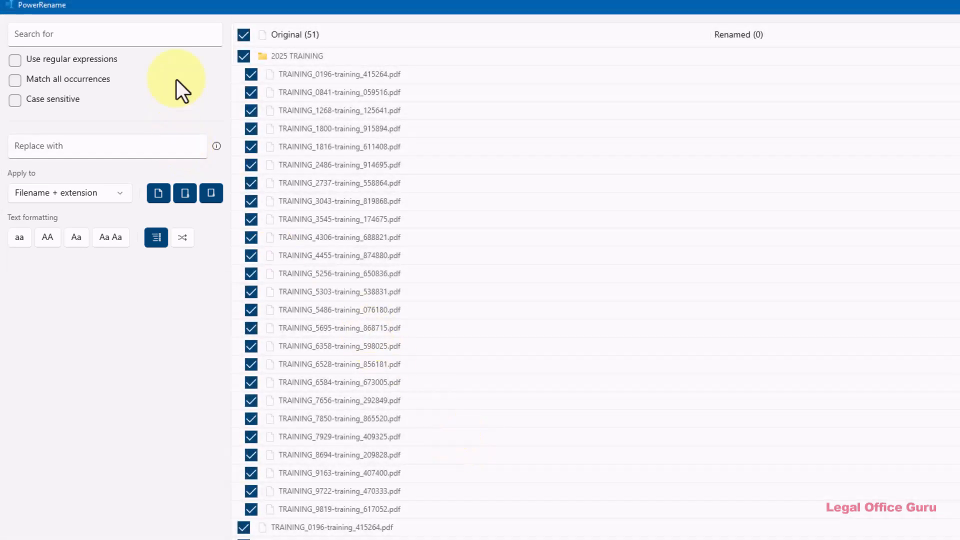
# Set the text to search for in the file names to training_
pyautogui.click(176, 35)
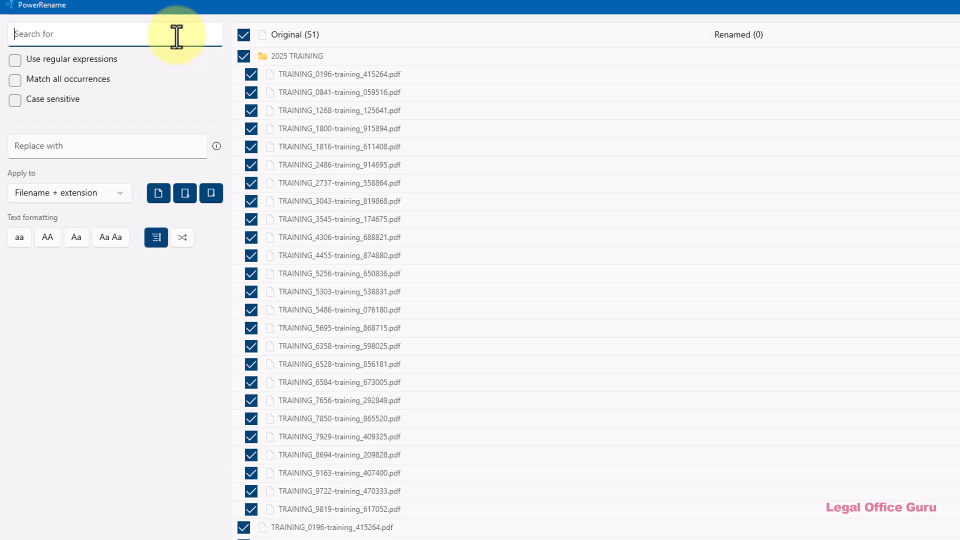
pyautogui.write('training_')
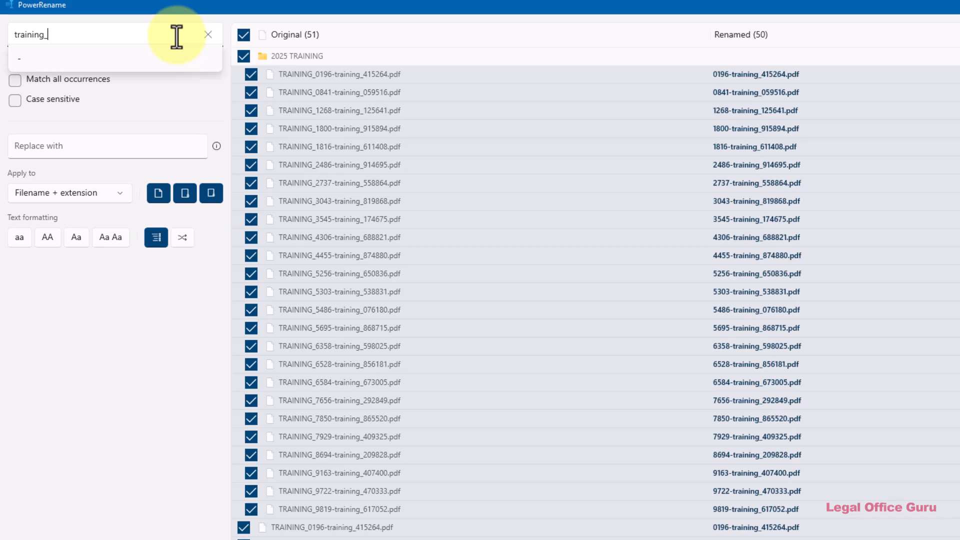
pyautogui.press('Tab')
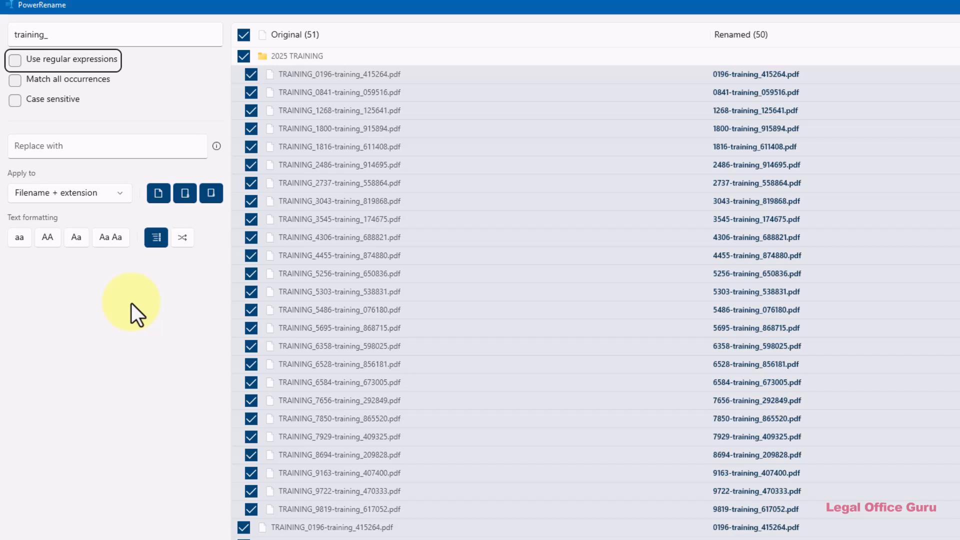
# Preview the renaming with Case sensitive enabled and with Match all occurrences enabled, switching each option off again
pyautogui.click(15, 101)
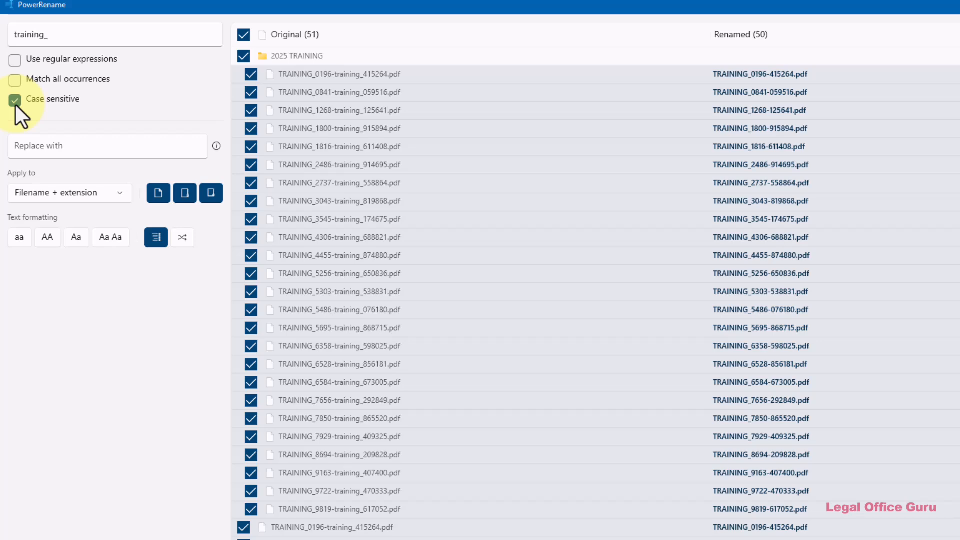
pyautogui.click(15, 101)
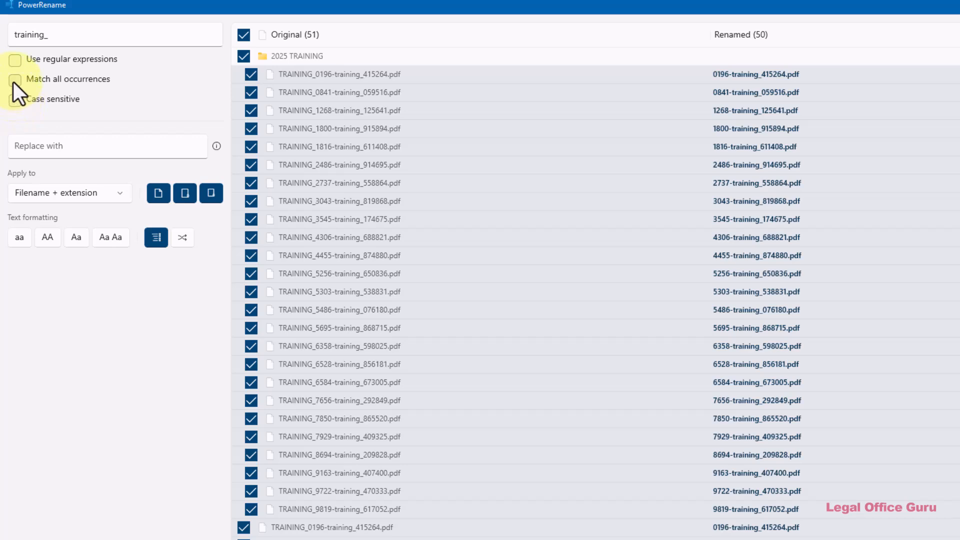
pyautogui.click(14, 81)
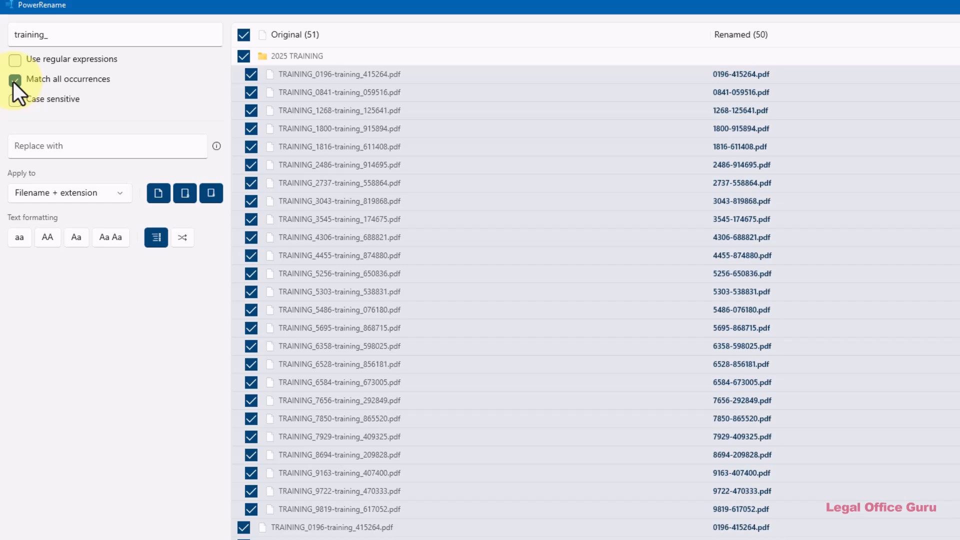
pyautogui.click(14, 80)
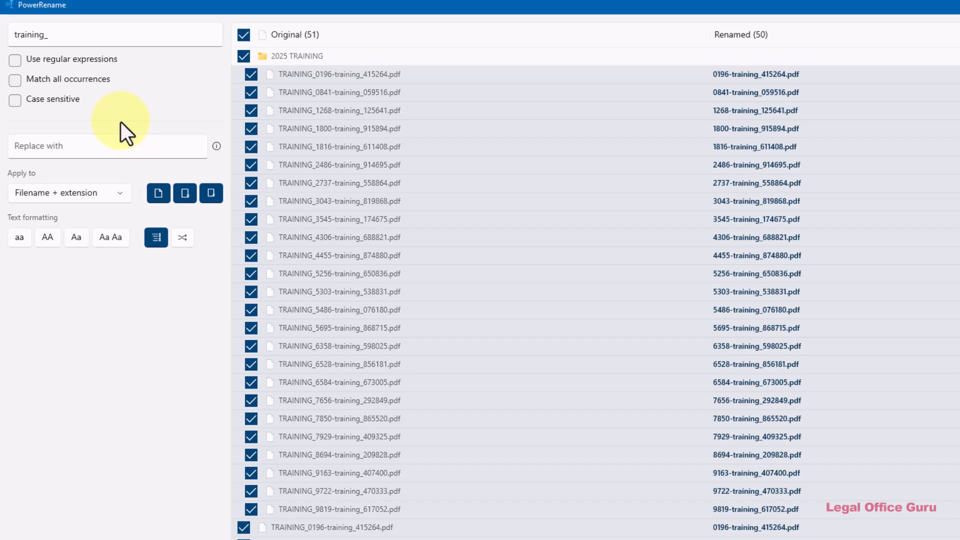
# Set the replacement text to file_ and limit the renaming to Filename only
pyautogui.click(103, 143)
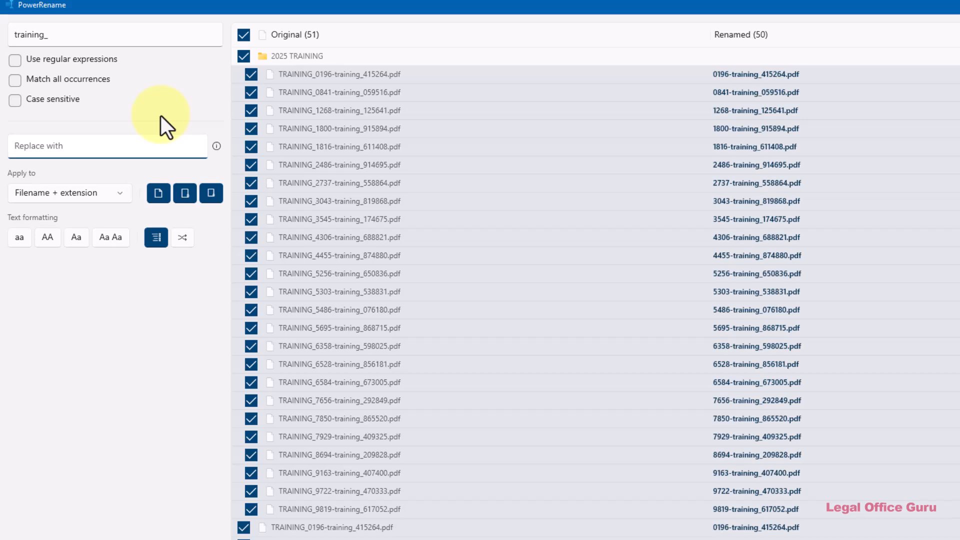
pyautogui.write('file')
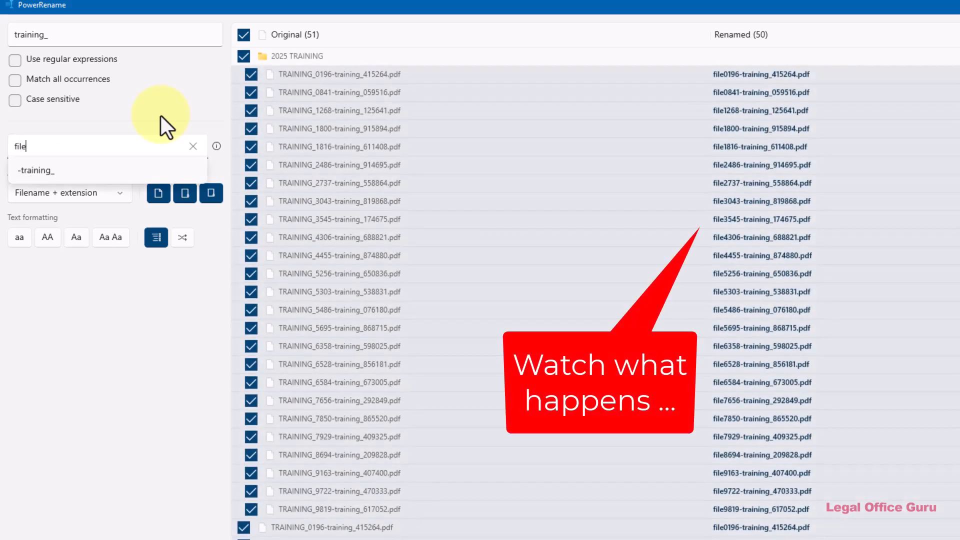
pyautogui.write('_')
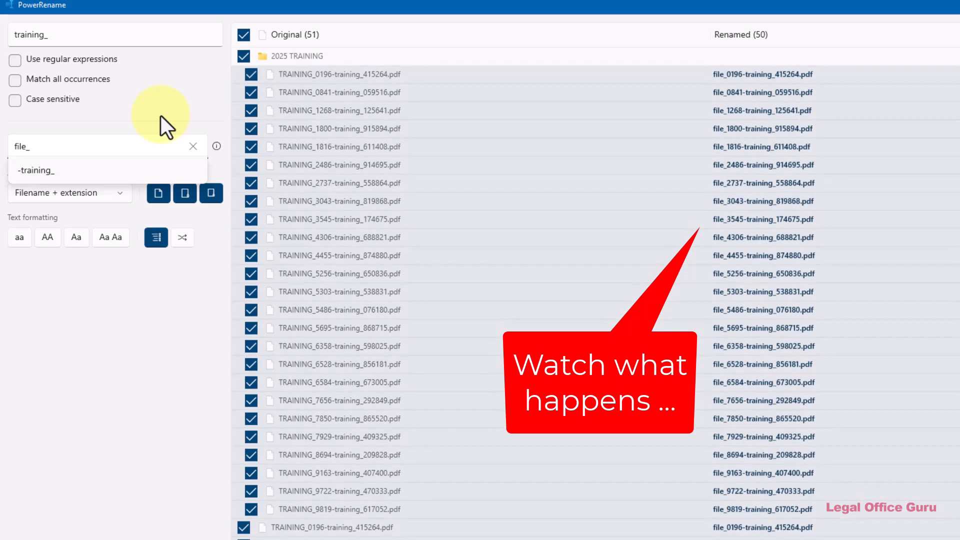
pyautogui.press('Tab')
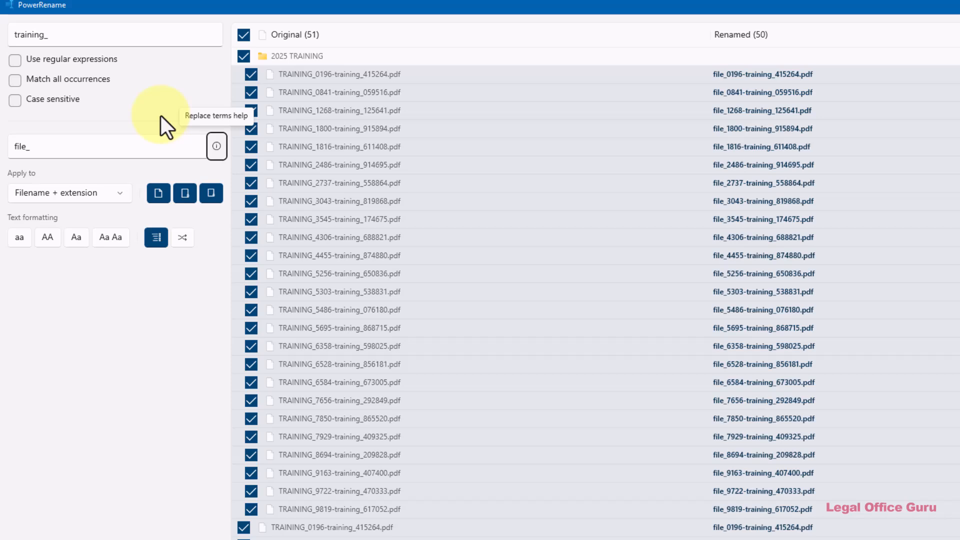
pyautogui.click(124, 197)
pyautogui.click(85, 219)
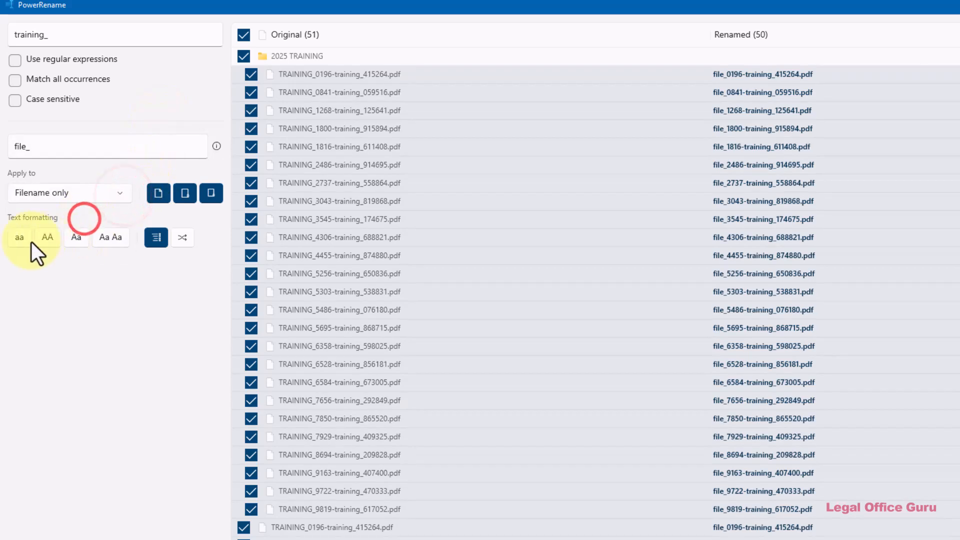
# Preview the available letter-case formats for the new names and set the text formatting to all uppercase
pyautogui.click(19, 238)
pyautogui.click(43, 238)
pyautogui.click(74, 236)
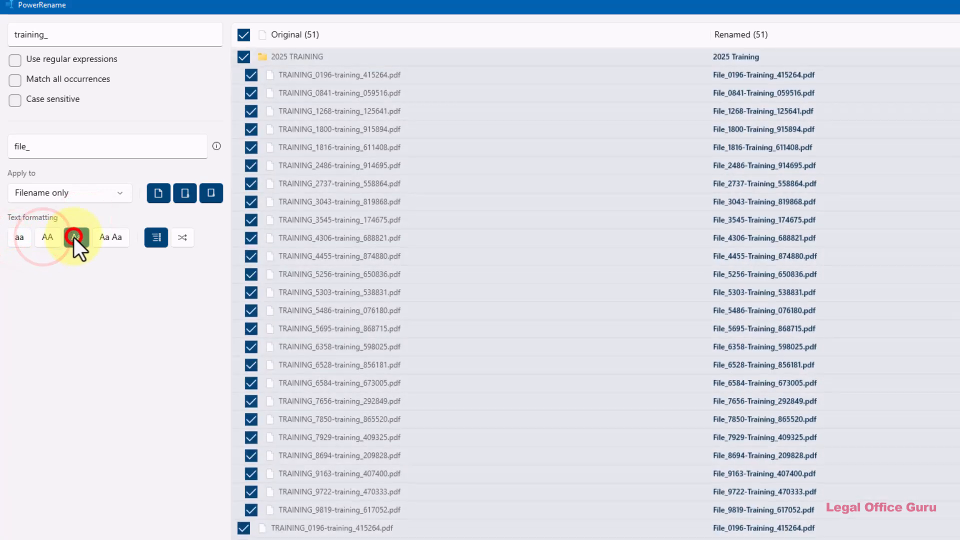
pyautogui.click(103, 236)
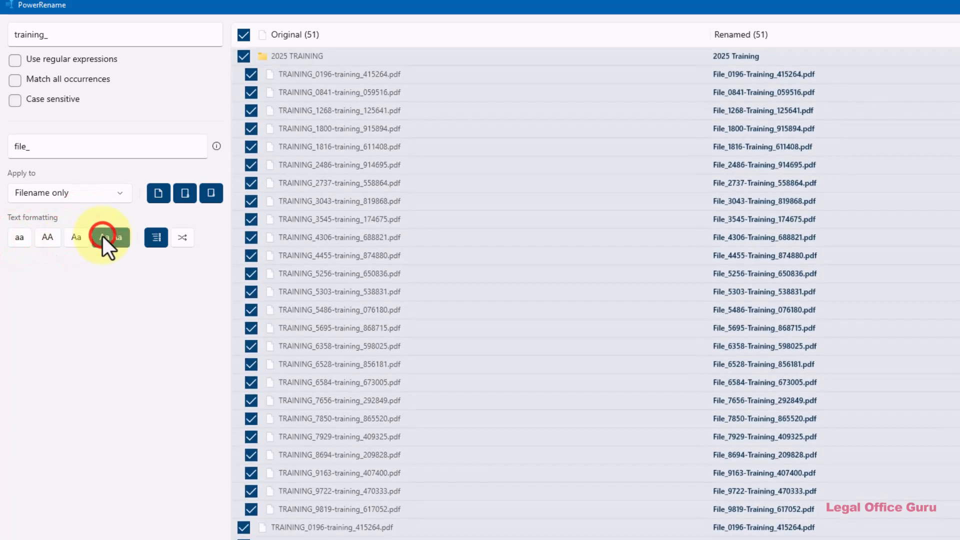
pyautogui.click(48, 235)
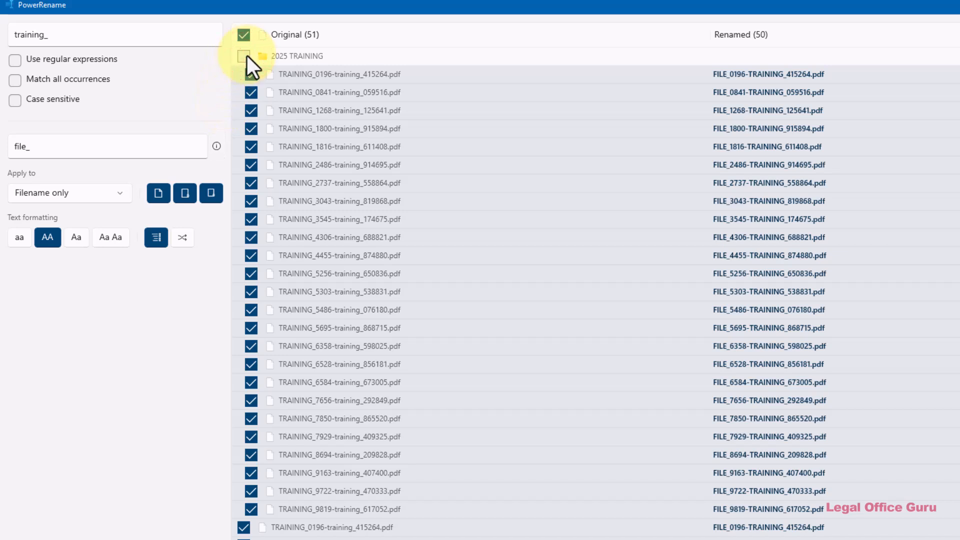
# Exclude subfolder items from the renaming, keeping the 2025 TRAINING folder checked, and apply the renaming and close the tool
pyautogui.click(247, 55)
pyautogui.click(210, 193)
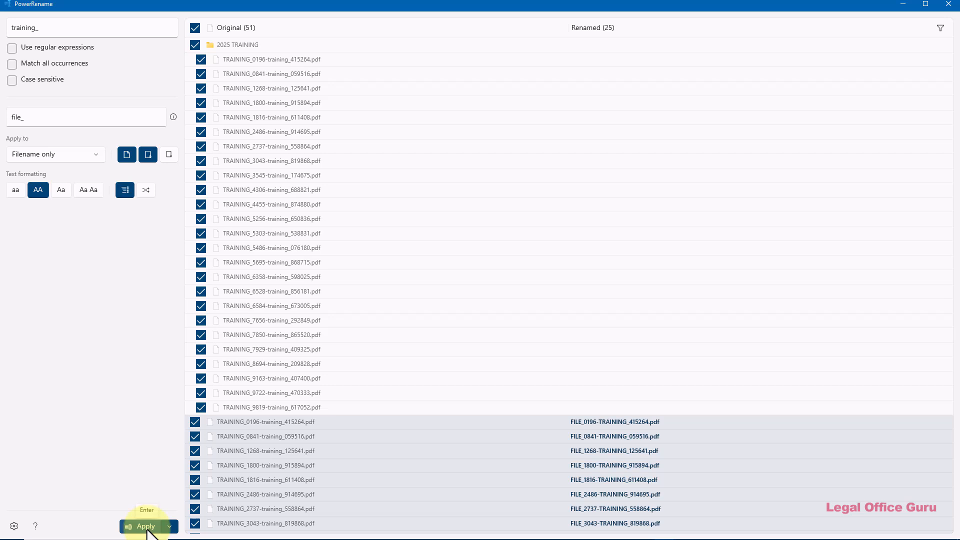
pyautogui.click(169, 524)
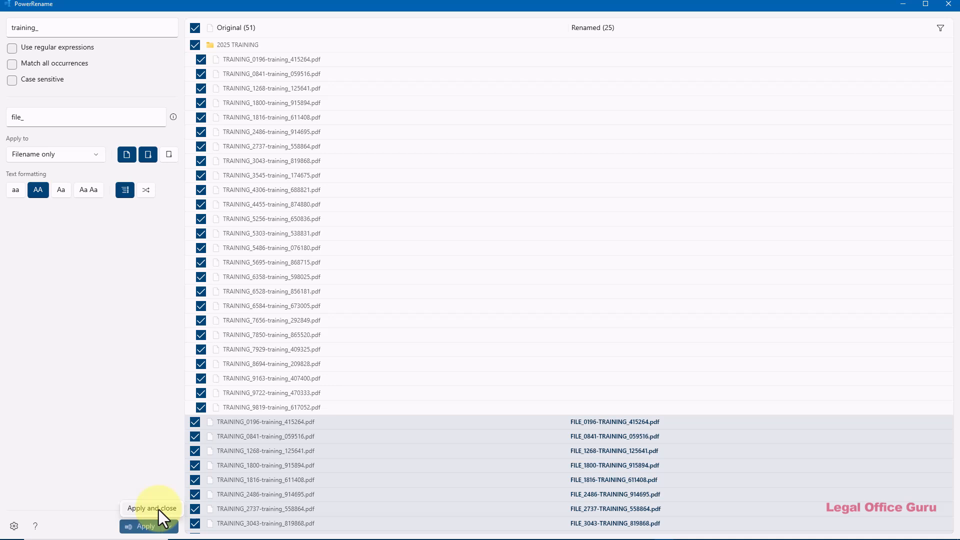
pyautogui.click(151, 507)
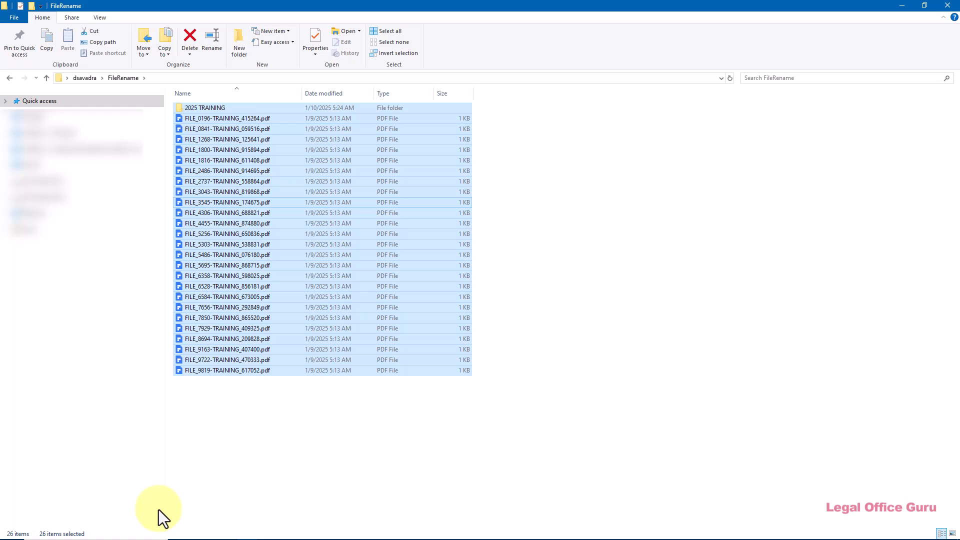
# Undo the batch renaming of the files in the FileRename folder
pyautogui.hotkey('ctrl', 'z')
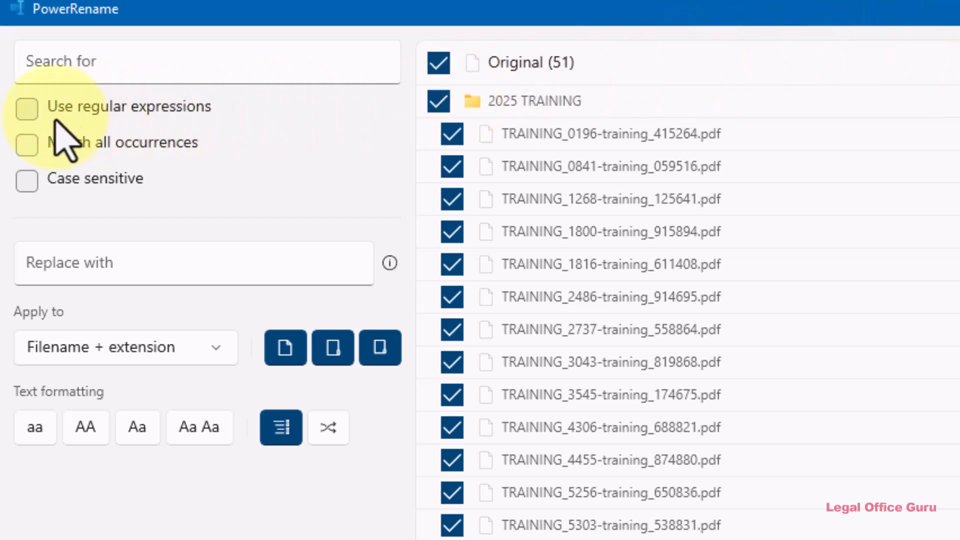
# Enable regular expressions and set the search text to training_
pyautogui.click(27, 109)
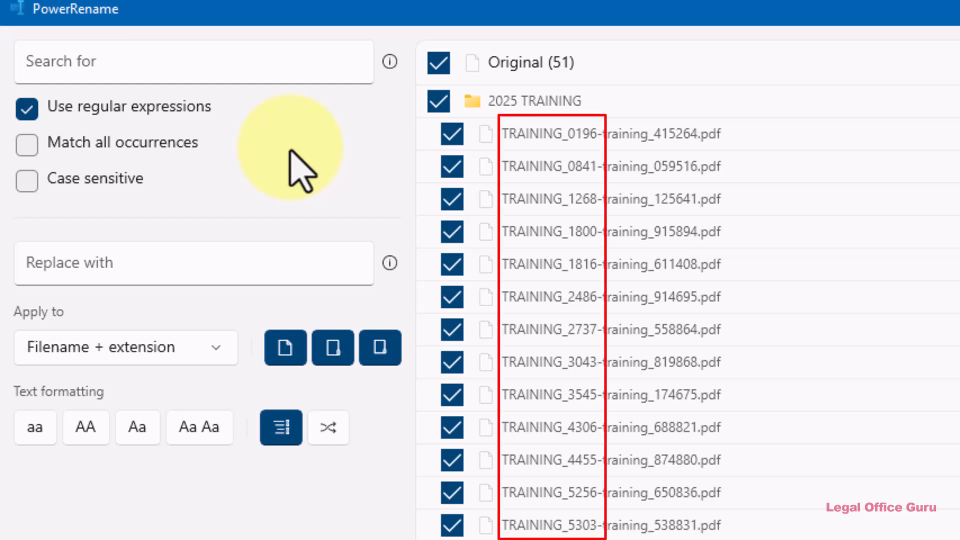
pyautogui.click(293, 65)
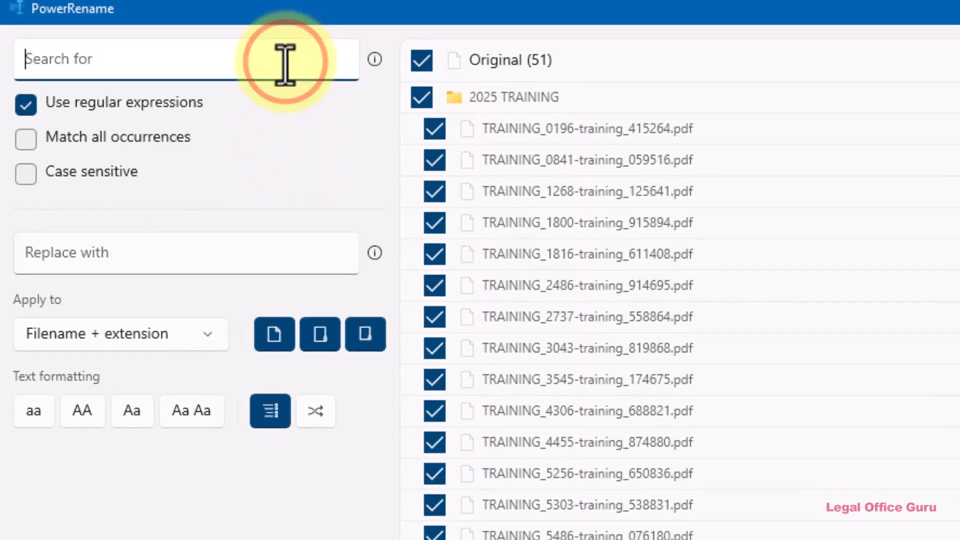
pyautogui.write('trainin')
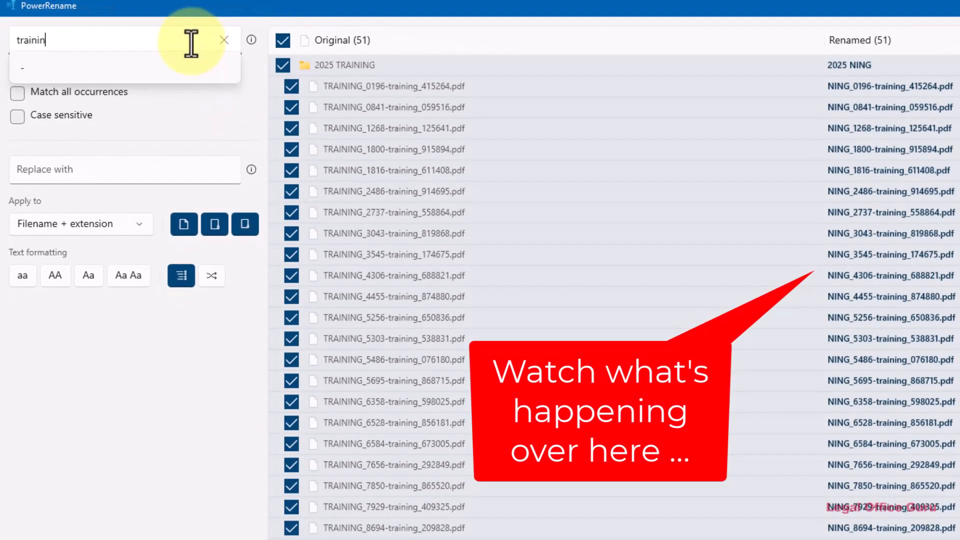
pyautogui.write('g_')
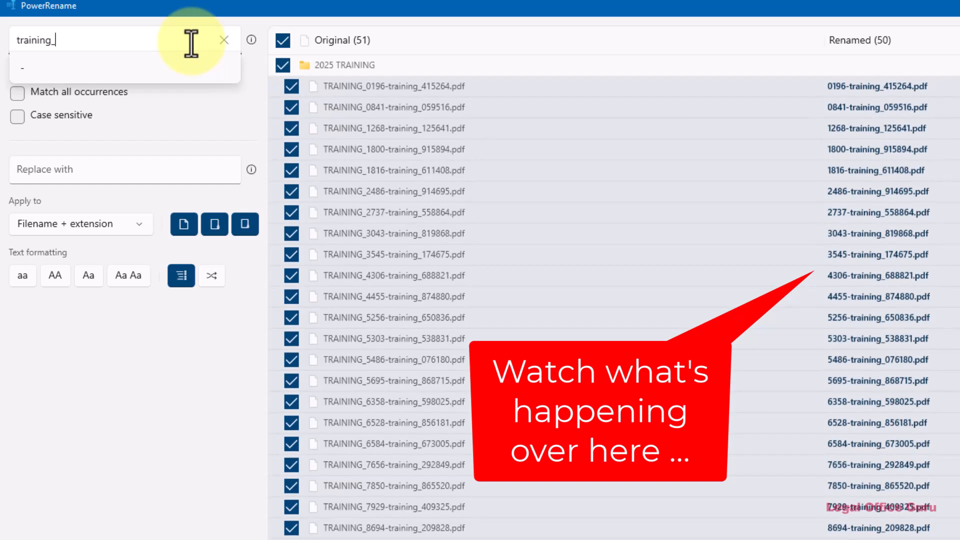
# Extend the search pattern with four any-digit placeholders from the RegEx reference so it reads training_\d\d\d\d
pyautogui.click(253, 40)
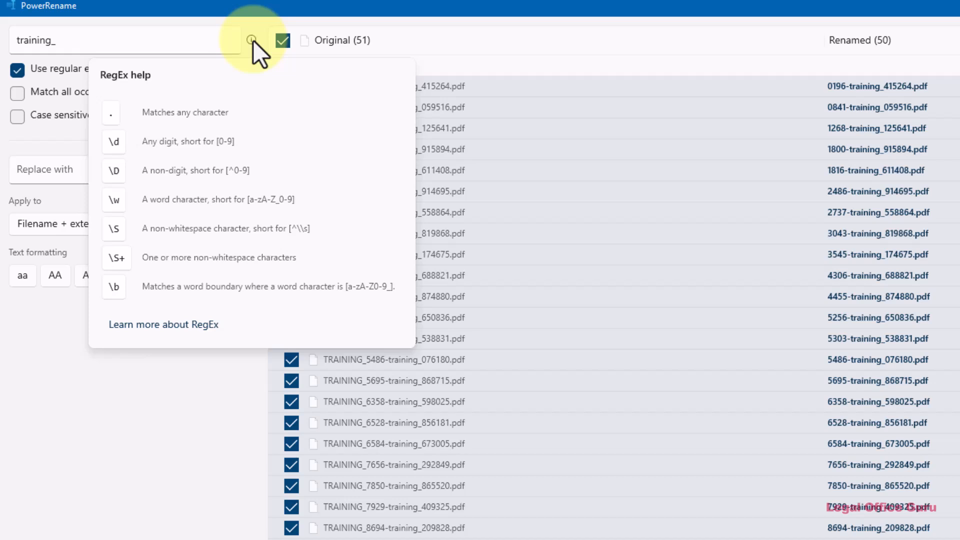
pyautogui.click(244, 143)
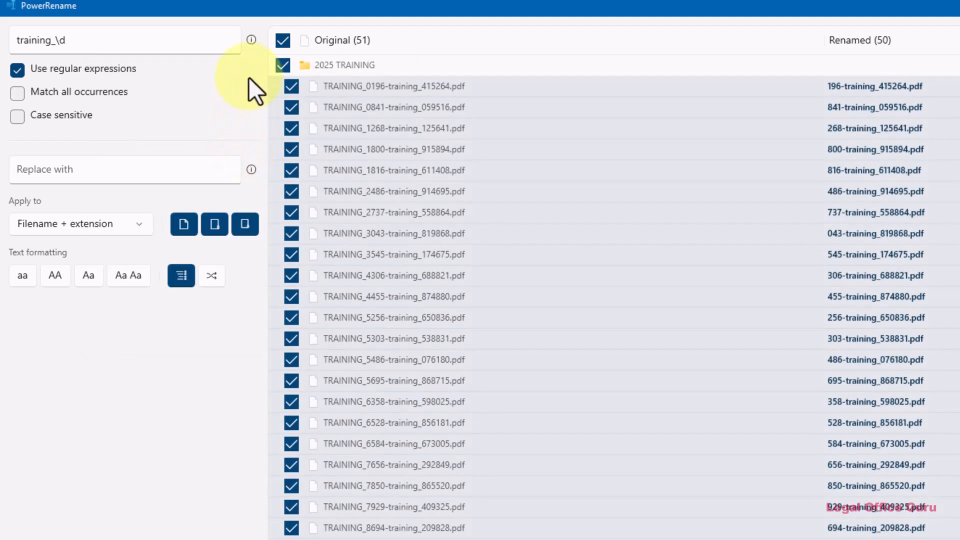
pyautogui.click(251, 42)
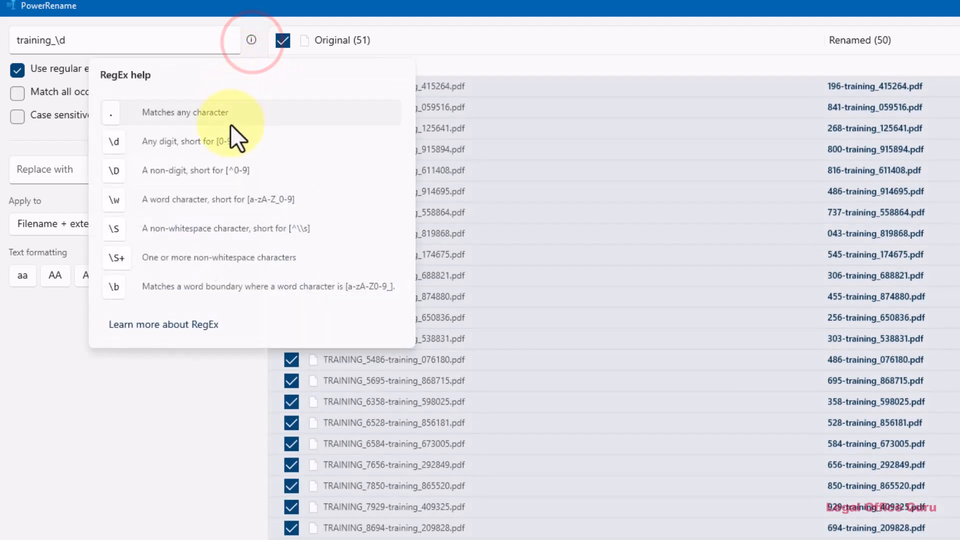
pyautogui.click(217, 144)
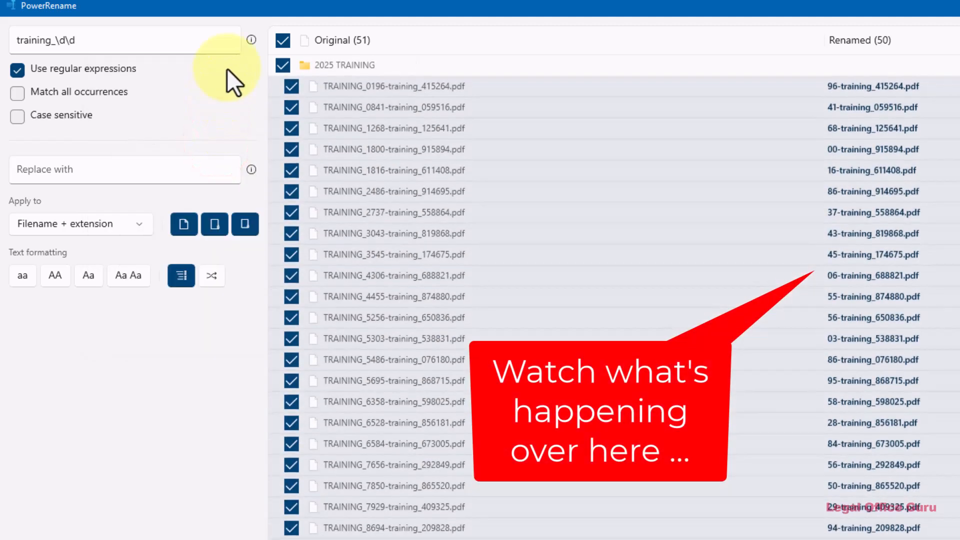
pyautogui.click(246, 39)
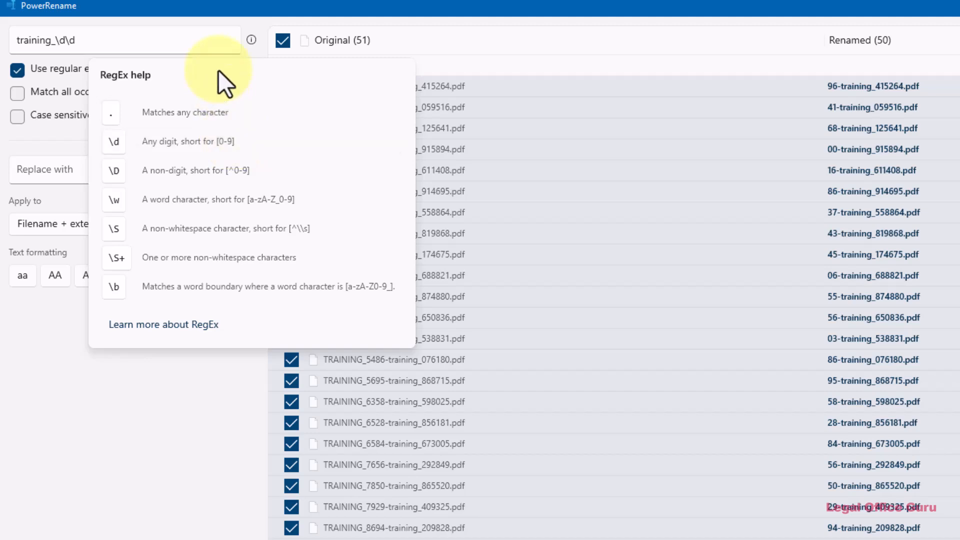
pyautogui.click(183, 38)
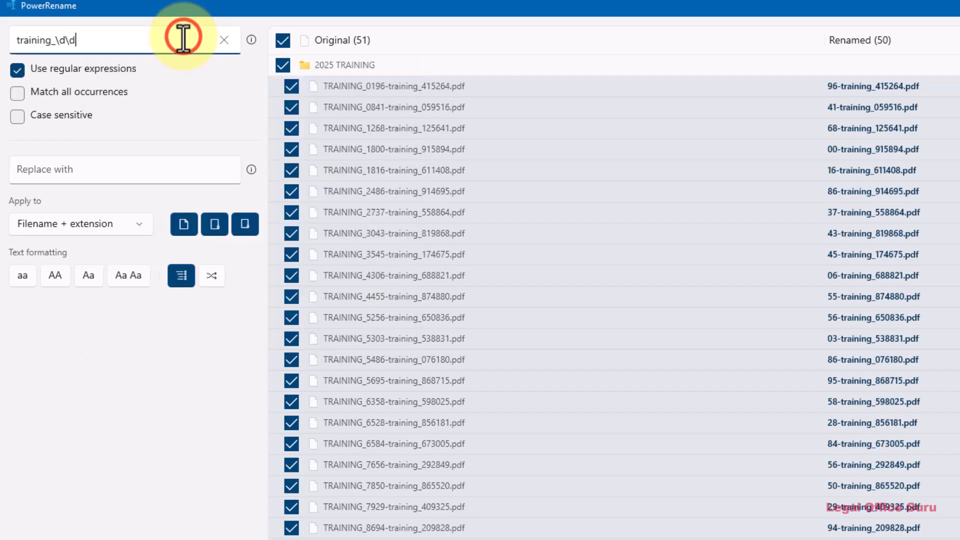
pyautogui.write('\\d\\d')
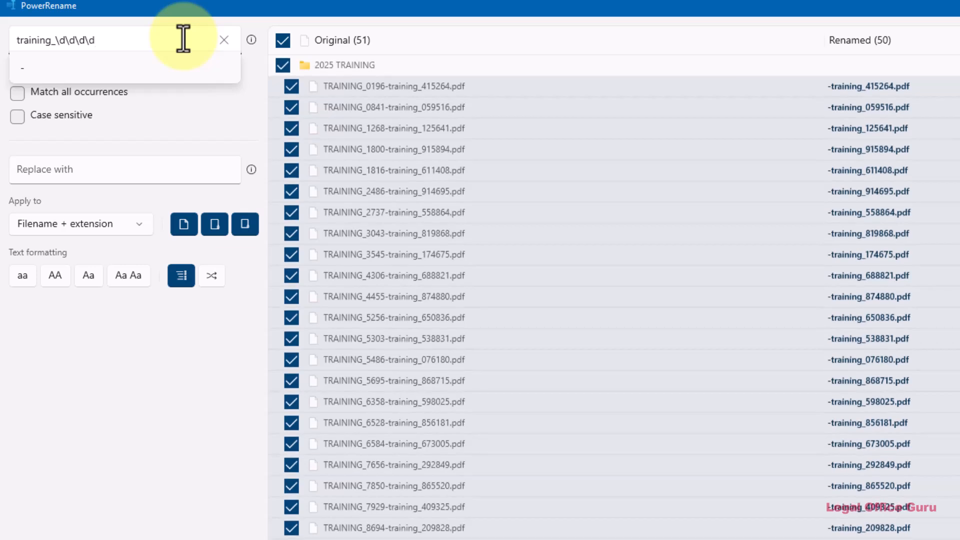
# Strip the search pattern back to training_ and re-enter the four \d digit placeholders while watching the renamed preview
pyautogui.press('BackSpace')
pyautogui.press('BackSpace')
pyautogui.press('BackSpace')
pyautogui.press('BackSpace')
pyautogui.press('BackSpace')
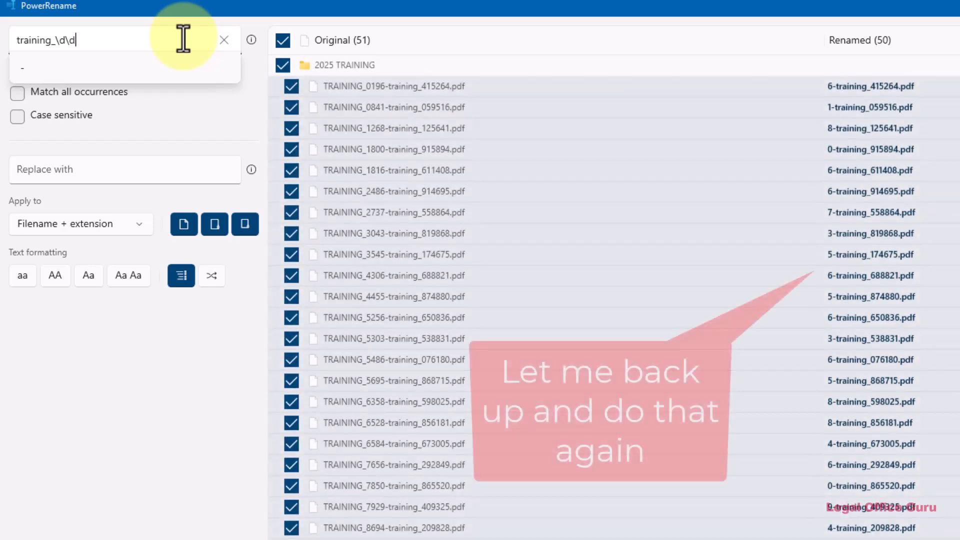
pyautogui.press('BackSpace')
pyautogui.press('BackSpace')
pyautogui.press('BackSpace')
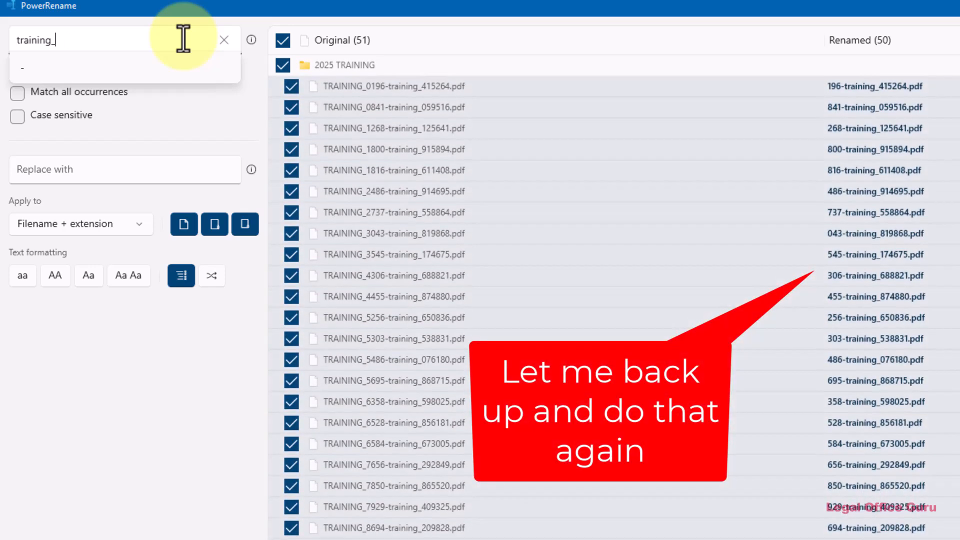
pyautogui.write('\\d\\d')
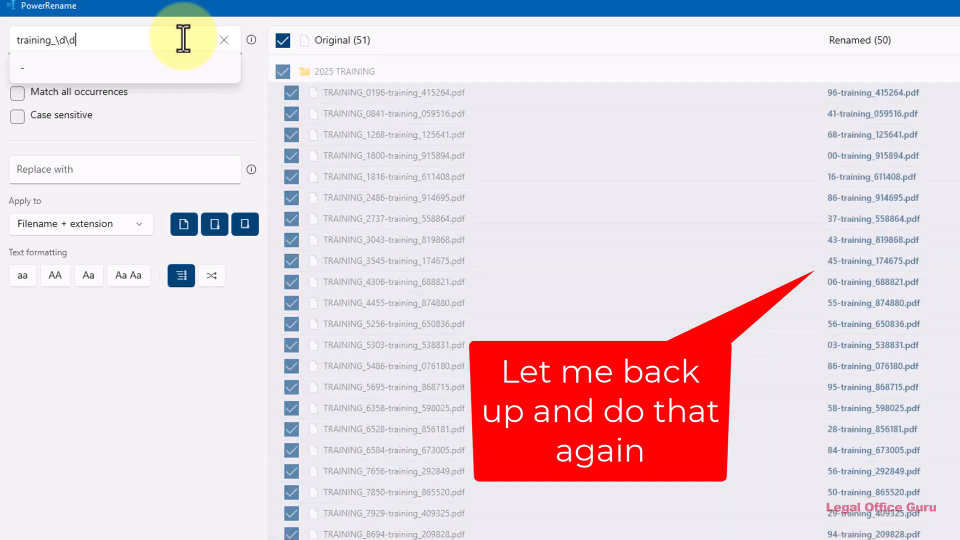
pyautogui.write('\\d\\d')
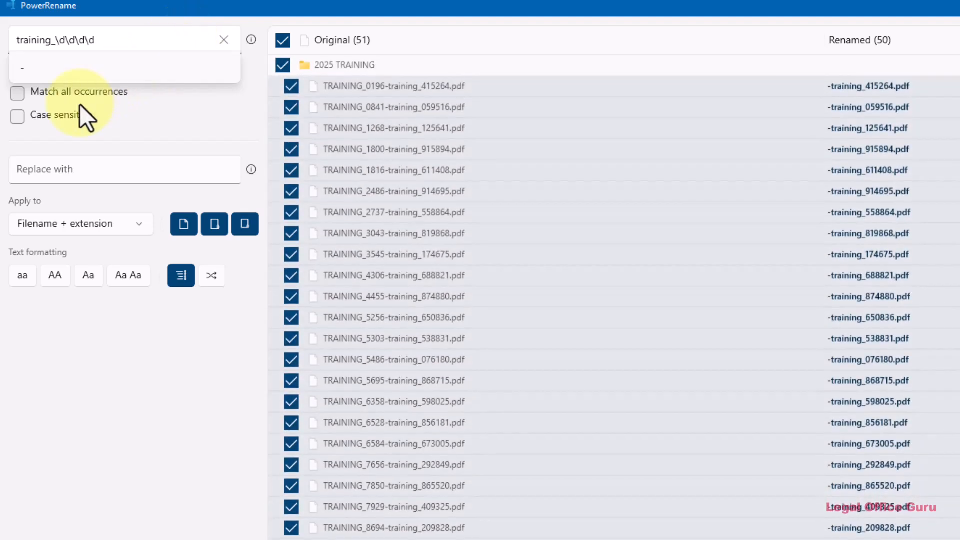
# Preview matching all occurrences, leave that option off, and add a hyphen to the end of the search pattern
pyautogui.click(19, 96)
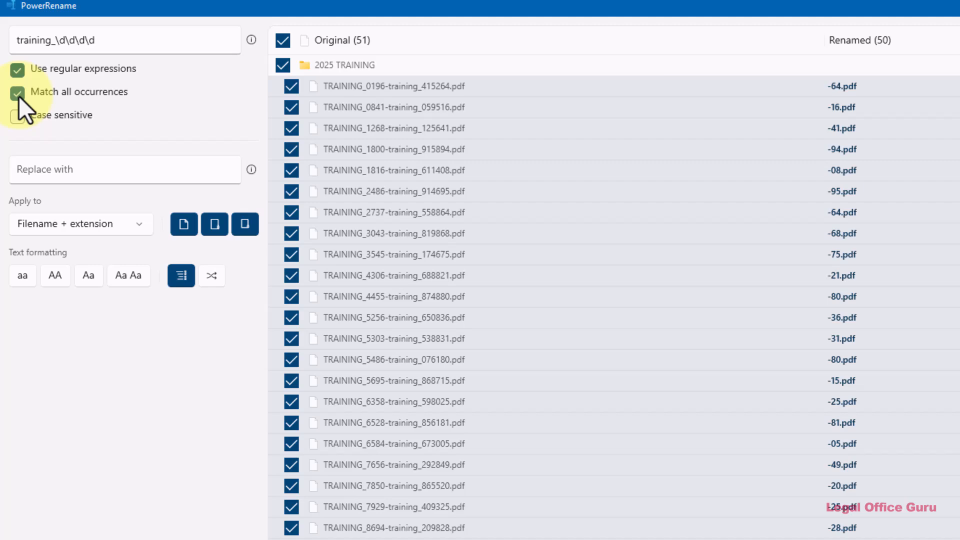
pyautogui.click(19, 95)
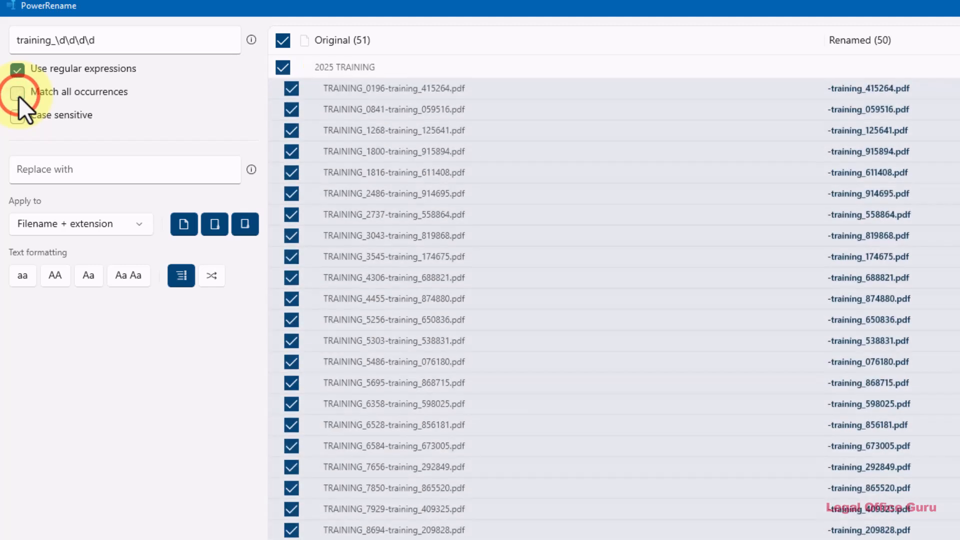
pyautogui.click(117, 42)
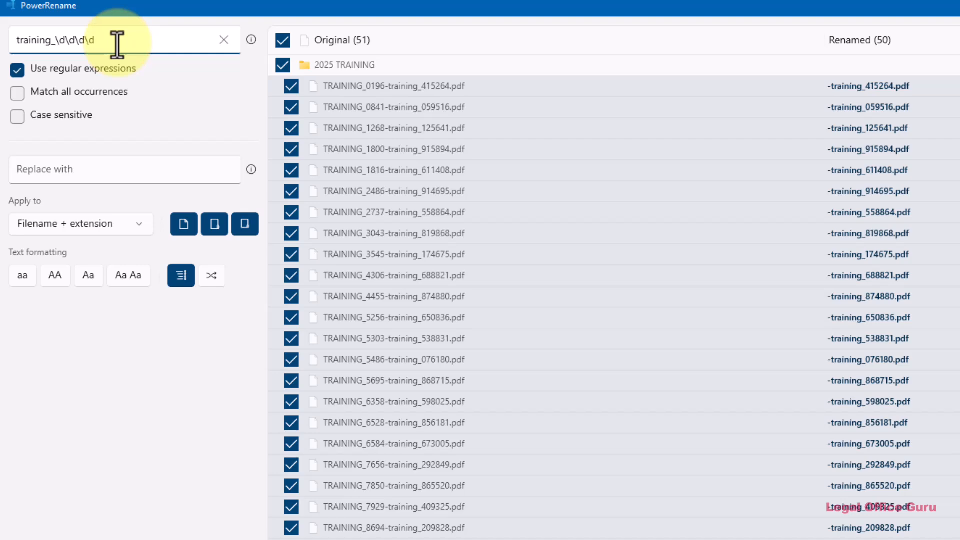
pyautogui.write('-')
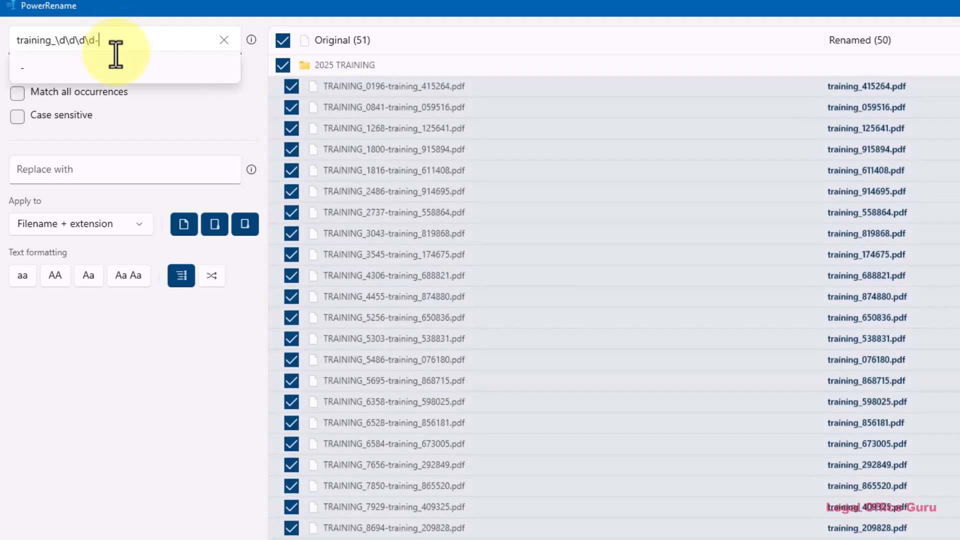
pyautogui.click(106, 357)
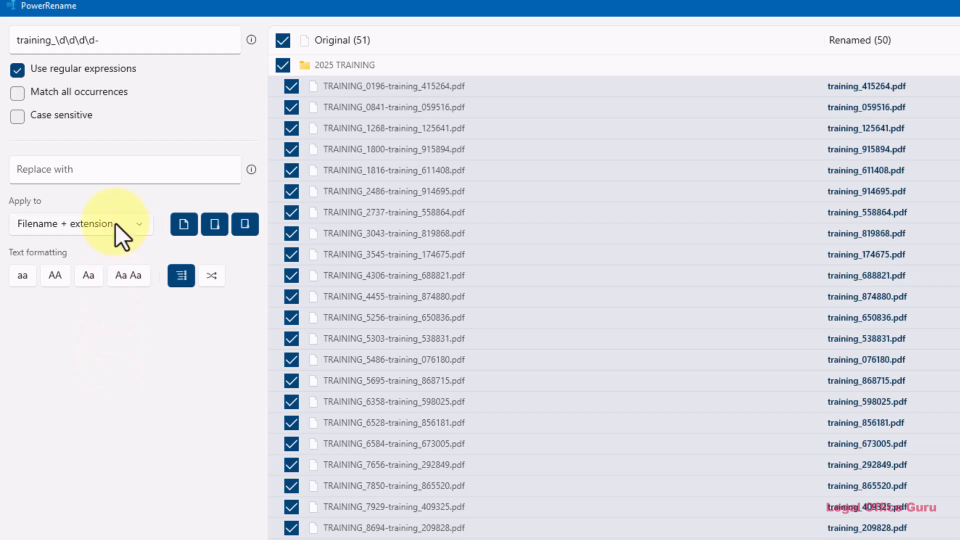
# Set the replacement text to file_, then apply the renaming and close the tool
pyautogui.click(103, 172)
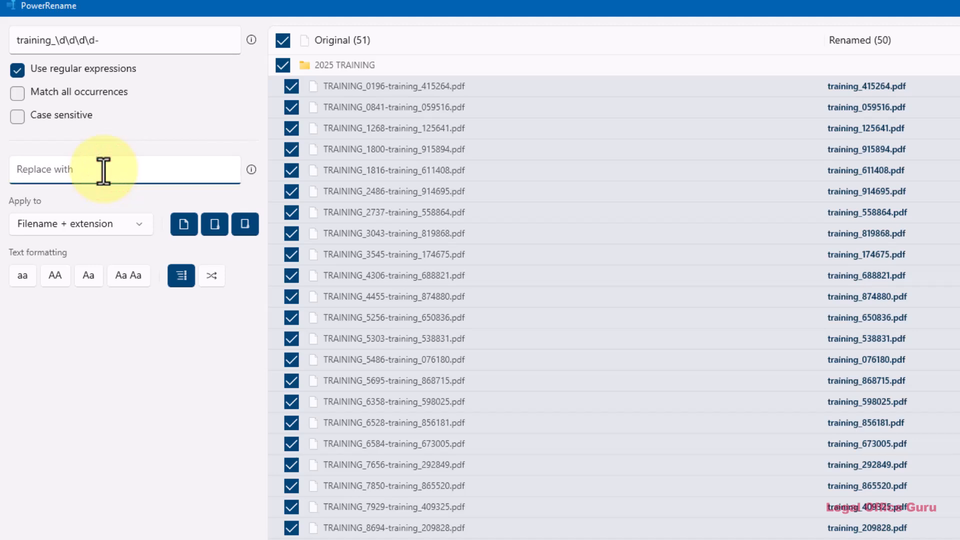
pyautogui.write('file_')
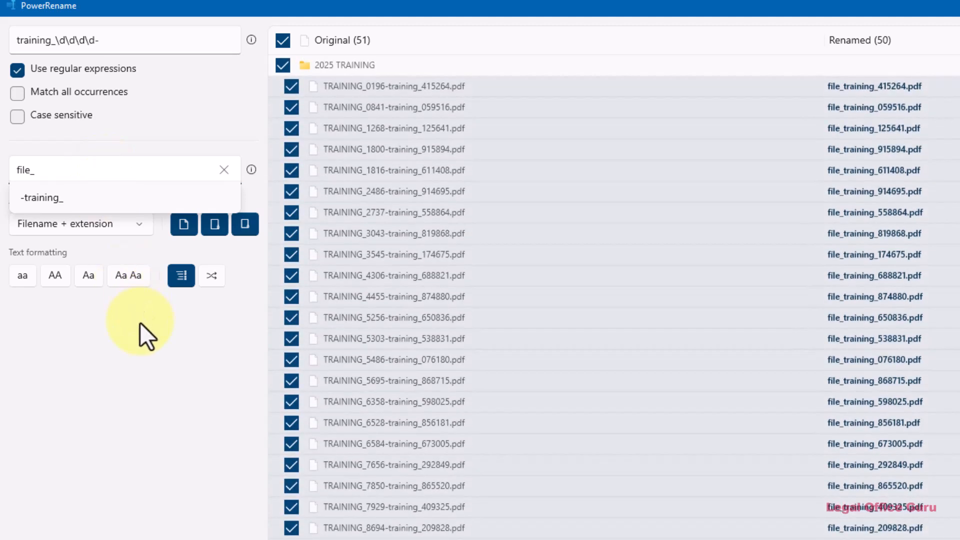
pyautogui.click(142, 347)
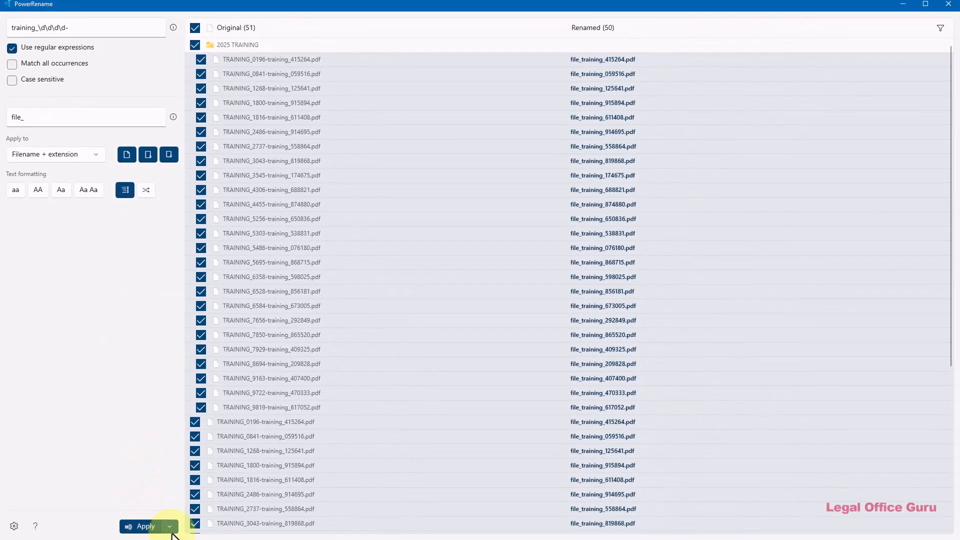
pyautogui.click(171, 527)
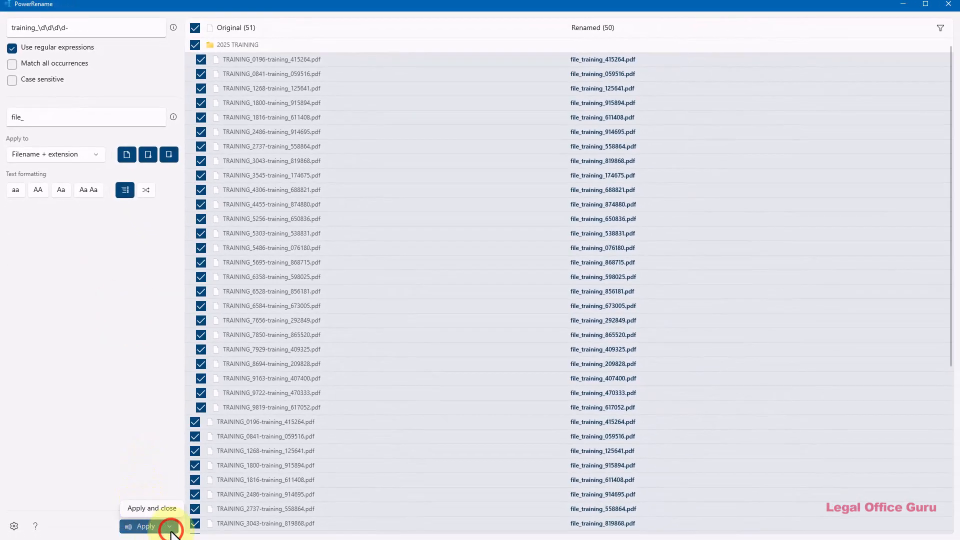
pyautogui.click(152, 507)
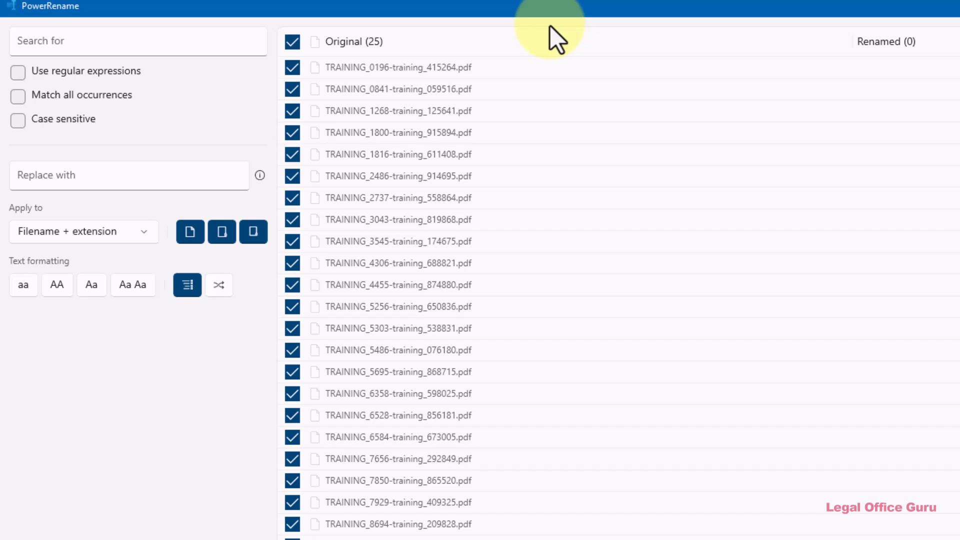
# Enable regular expressions for the 25 training PDFs and set the search pattern to ^ to match the start of each name
pyautogui.click(17, 73)
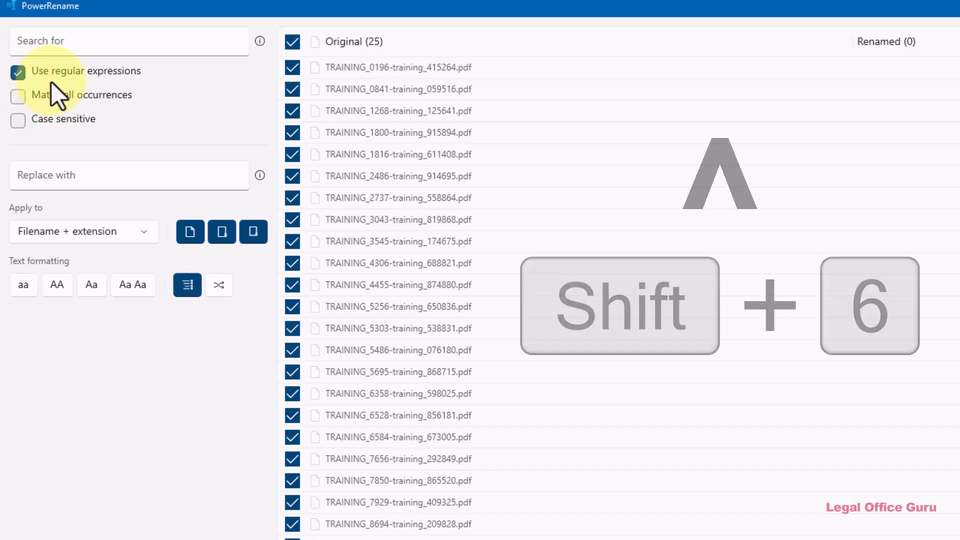
pyautogui.click(77, 46)
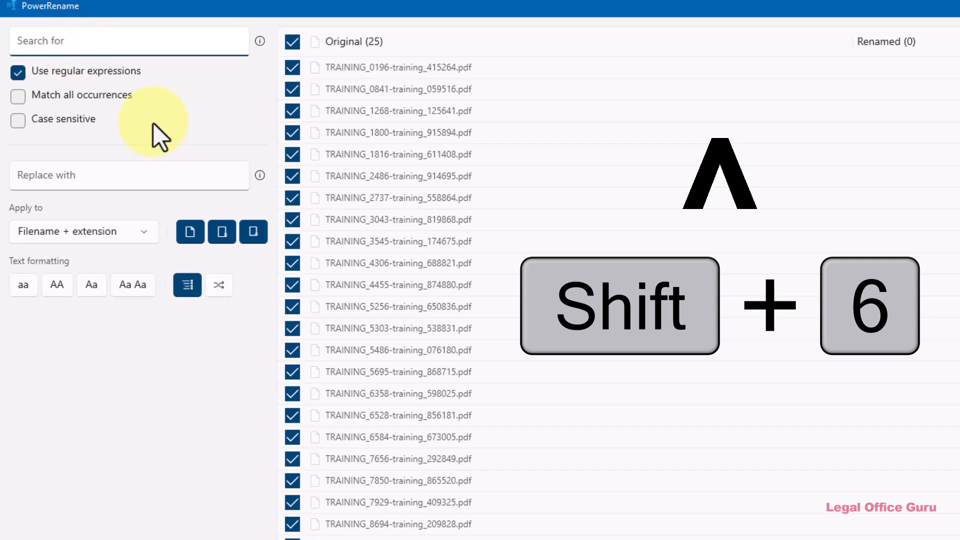
pyautogui.write('^')
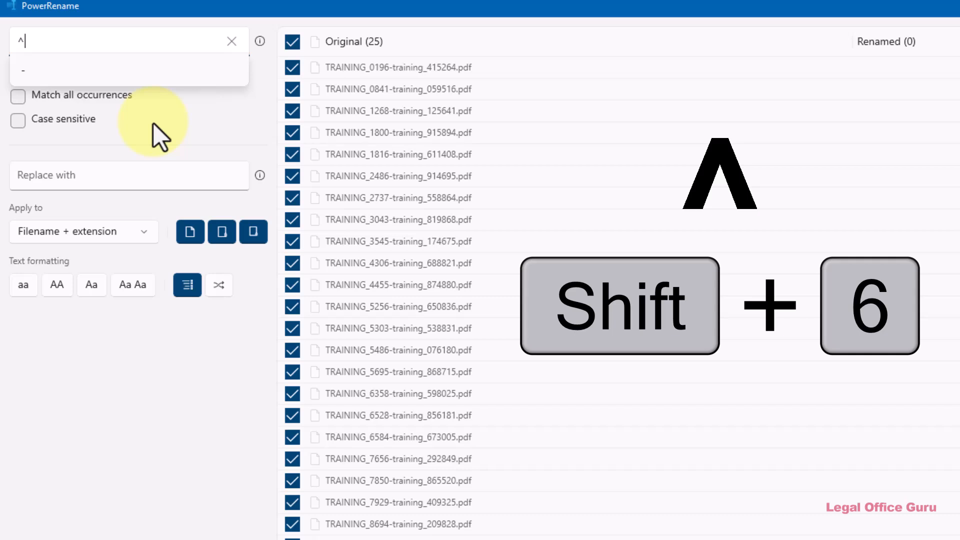
pyautogui.press('Tab')
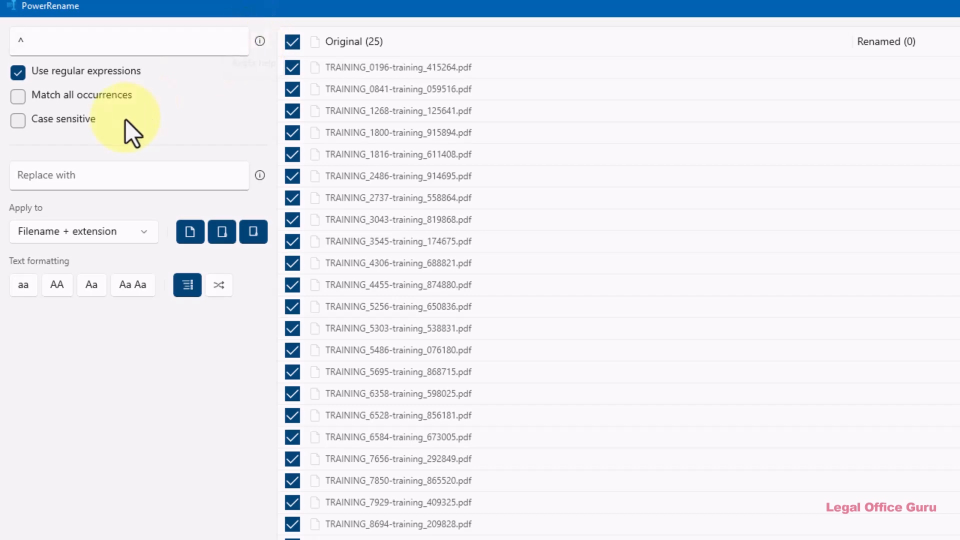
# Set the replacement text to prefix_ to add it before every file name
pyautogui.click(79, 175)
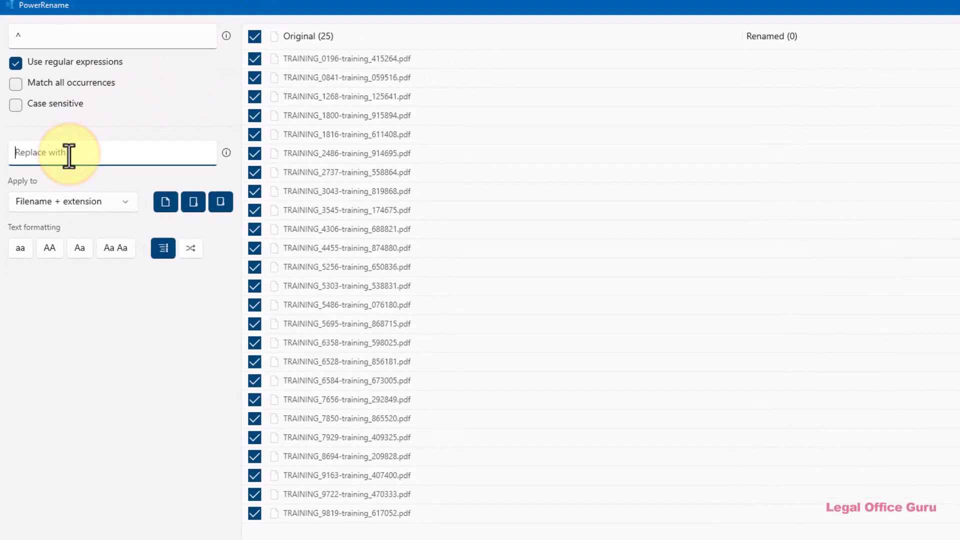
pyautogui.write('prefix')
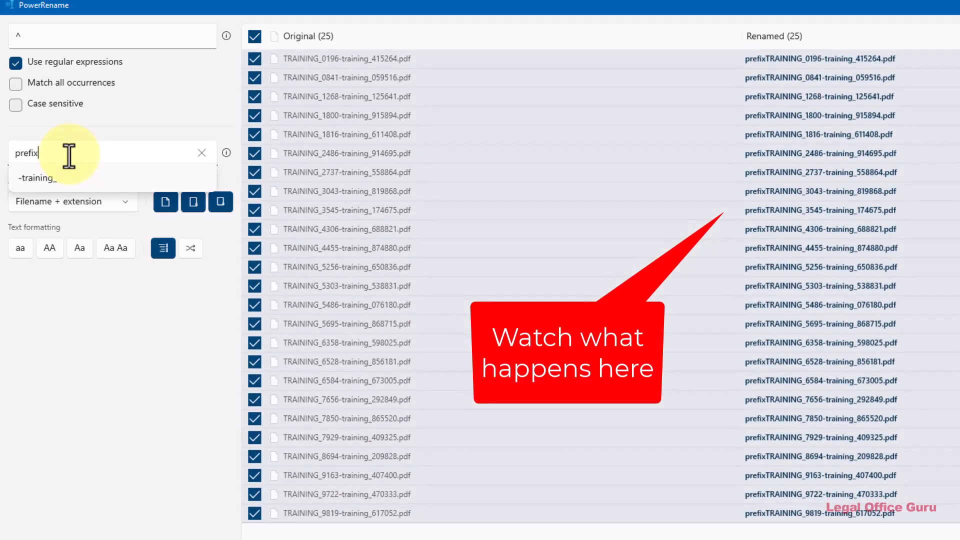
pyautogui.write('_')
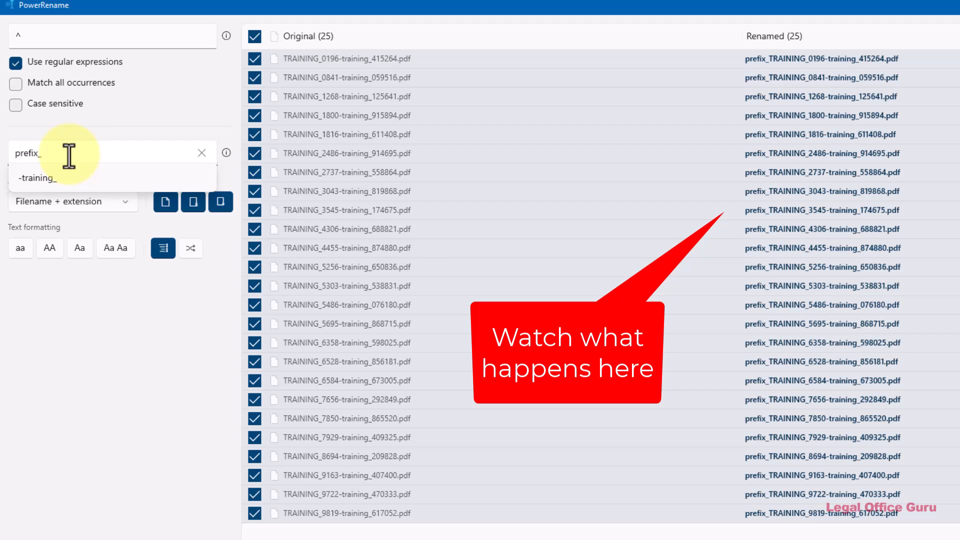
pyautogui.press('Tab')
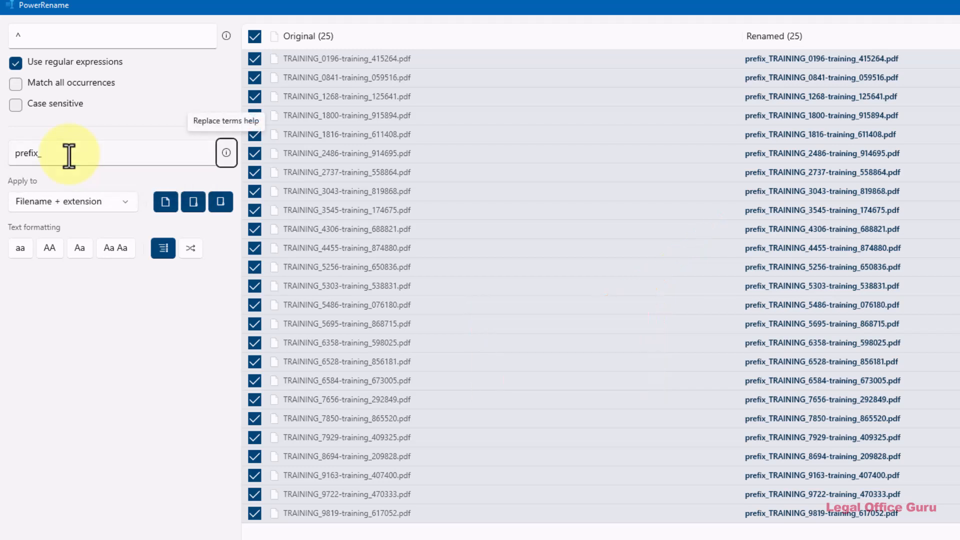
# Exclude the files numbered TRAINING_1816, TRAINING_2486 and TRAINING_2737 from the renaming and set the text formatting to all uppercase
pyautogui.click(255, 134)
pyautogui.click(254, 153)
pyautogui.click(254, 172)
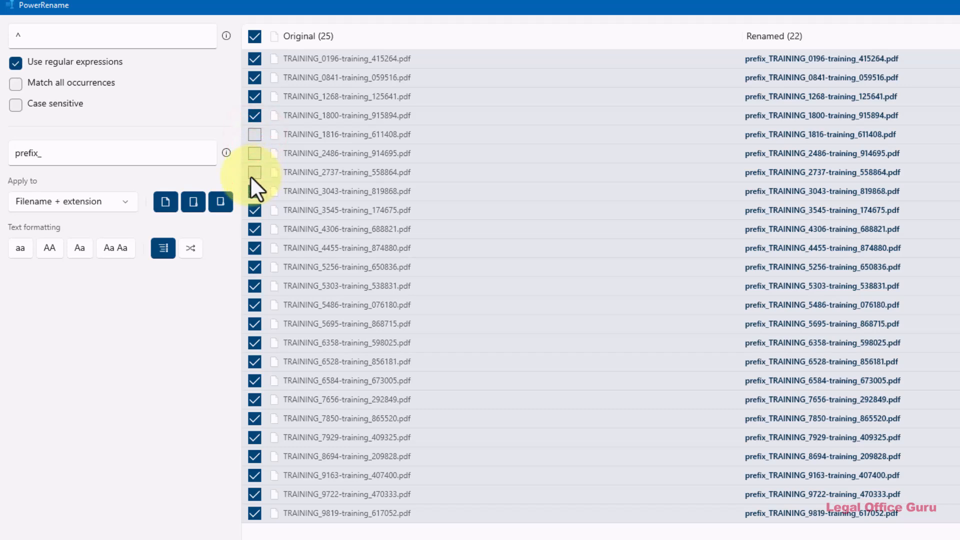
pyautogui.click(52, 248)
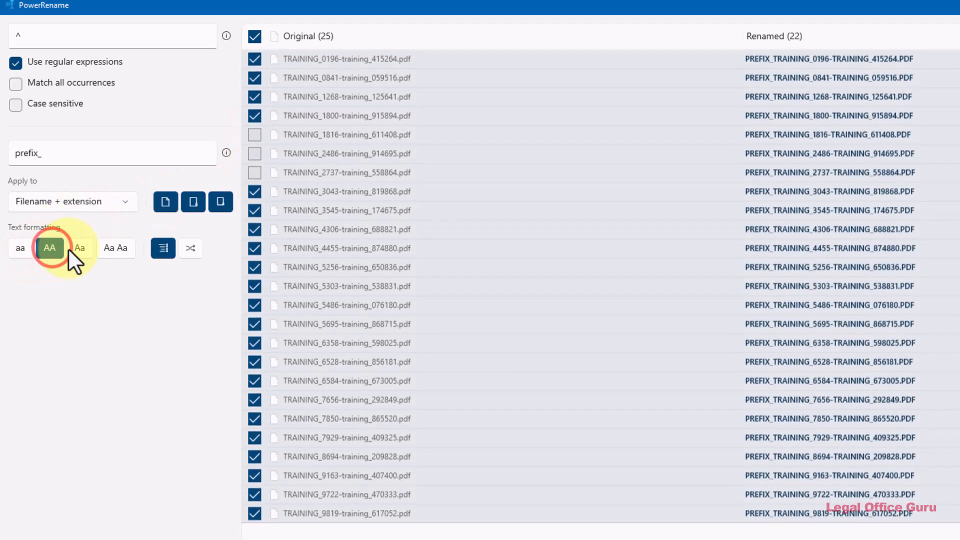
# Capitalize each word in the names, exclude folders and subfolders, and apply the renaming while closing the tool
pyautogui.click(107, 248)
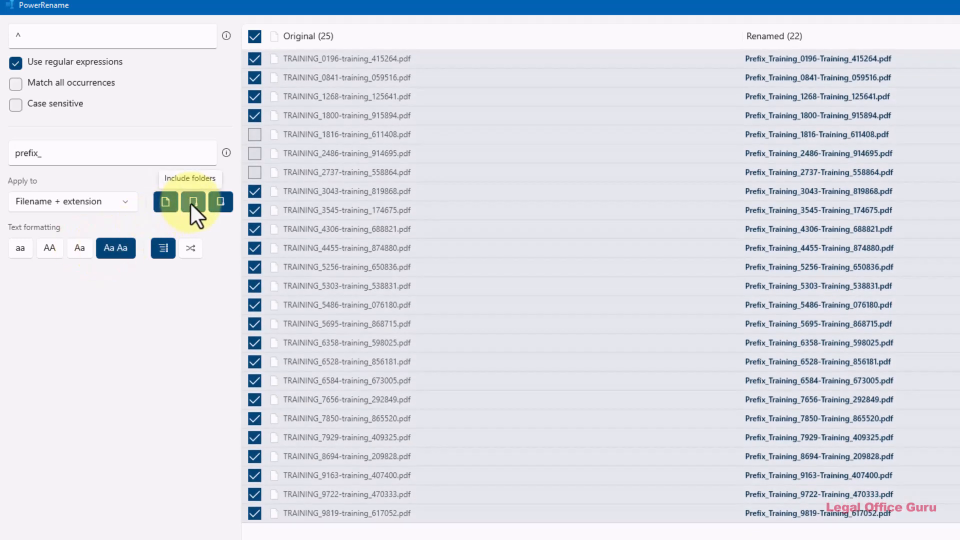
pyautogui.click(190, 203)
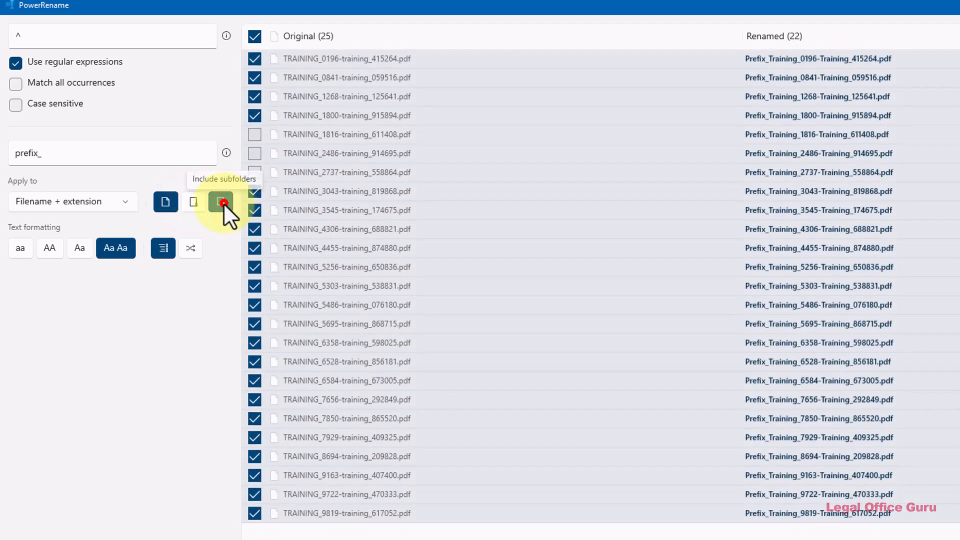
pyautogui.click(223, 203)
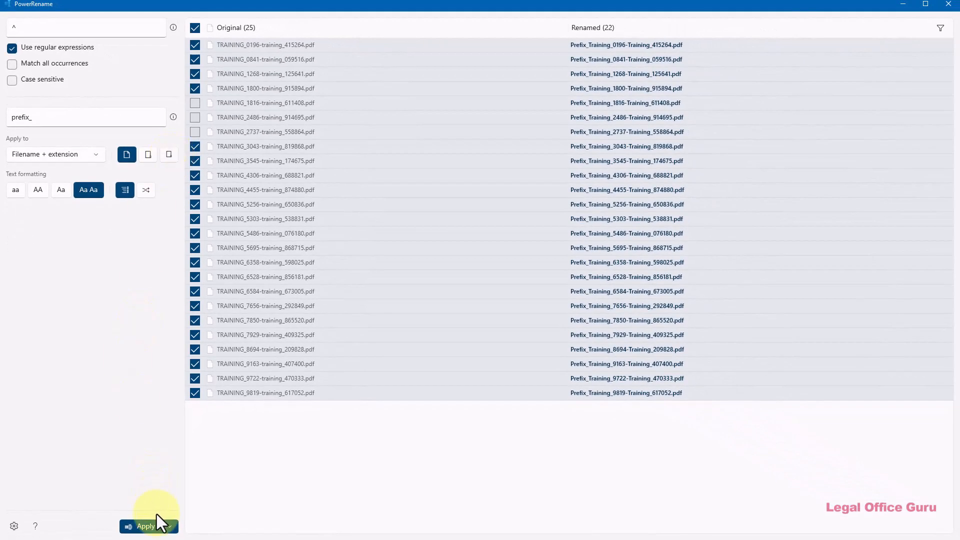
pyautogui.click(168, 526)
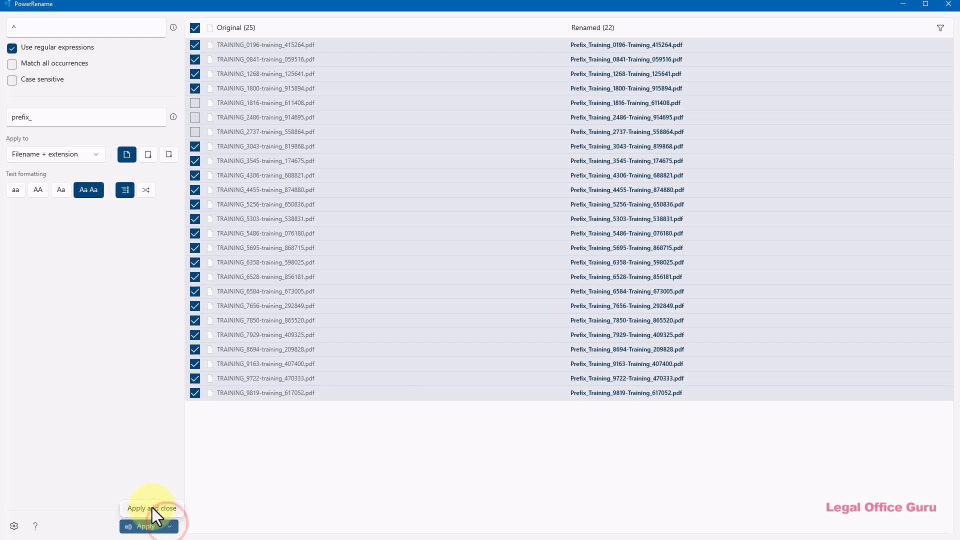
pyautogui.click(152, 507)
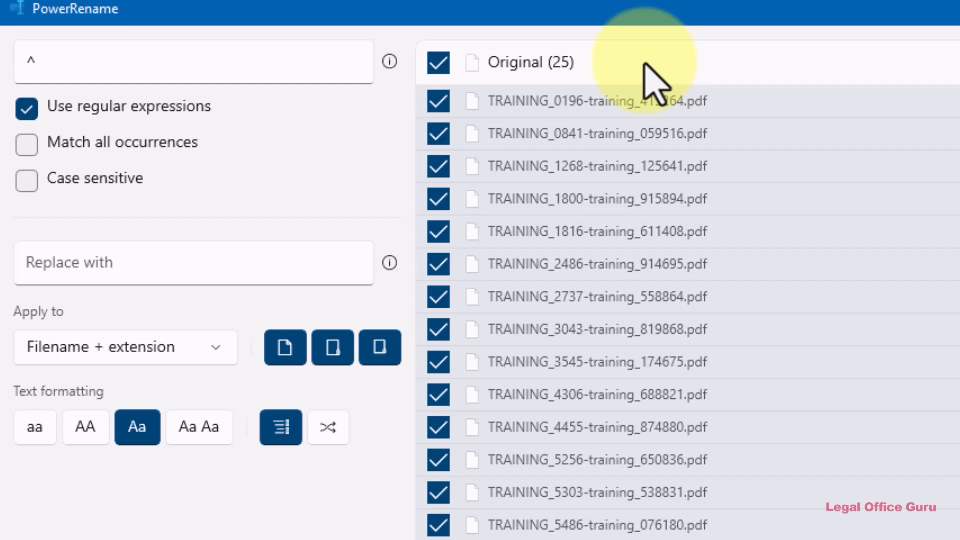
# Set the replacement text to $YYYY$MM$DD_ to prefix every file name with its creation date
pyautogui.click(390, 263)
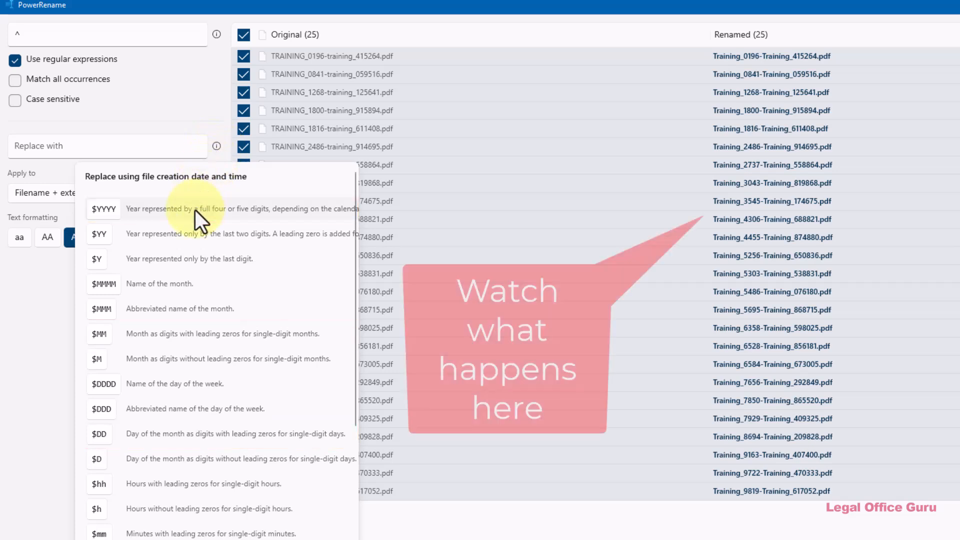
pyautogui.click(195, 209)
pyautogui.click(215, 146)
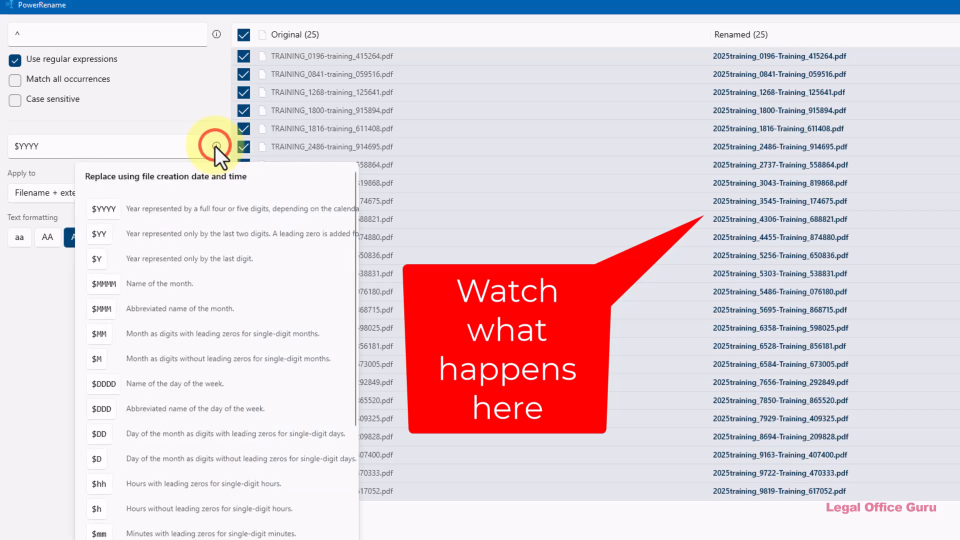
pyautogui.click(148, 332)
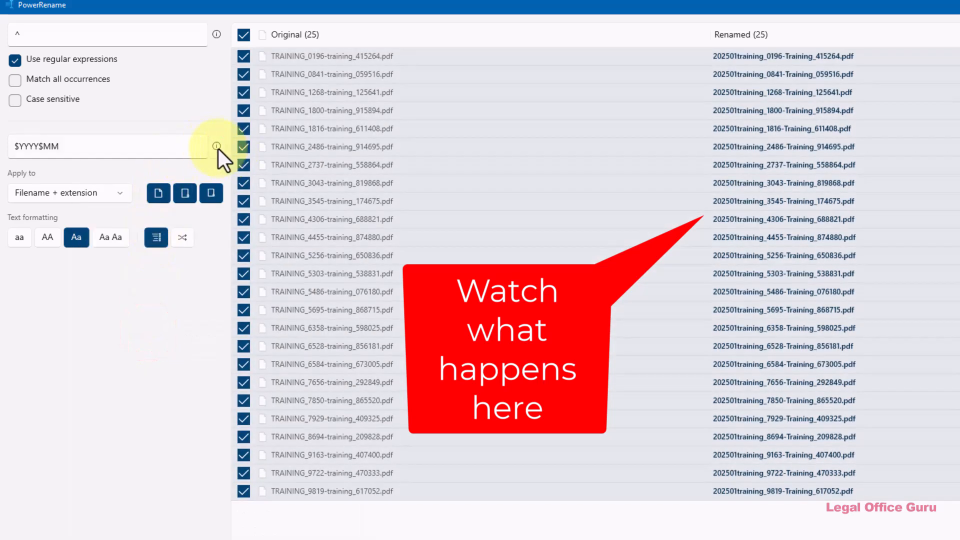
pyautogui.click(217, 147)
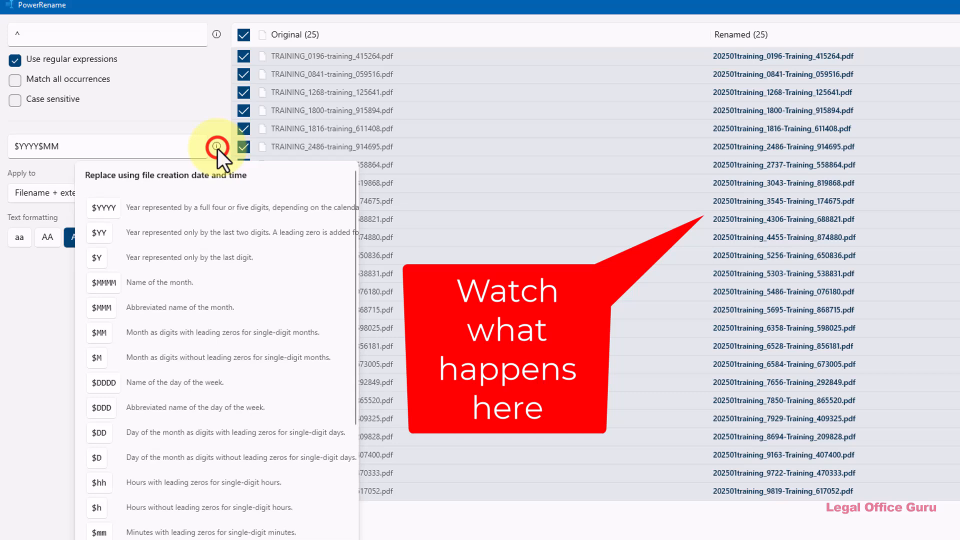
pyautogui.click(142, 434)
pyautogui.click(143, 145)
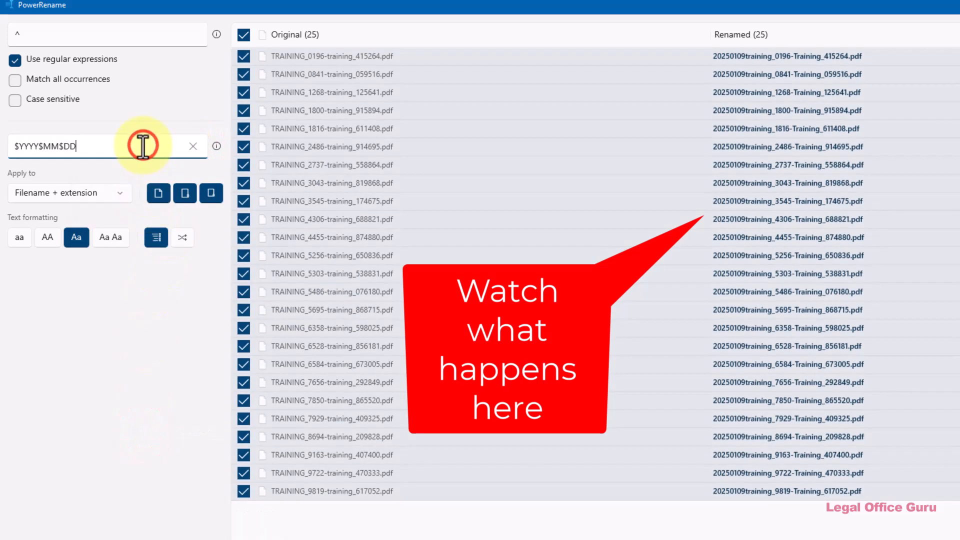
pyautogui.write('_')
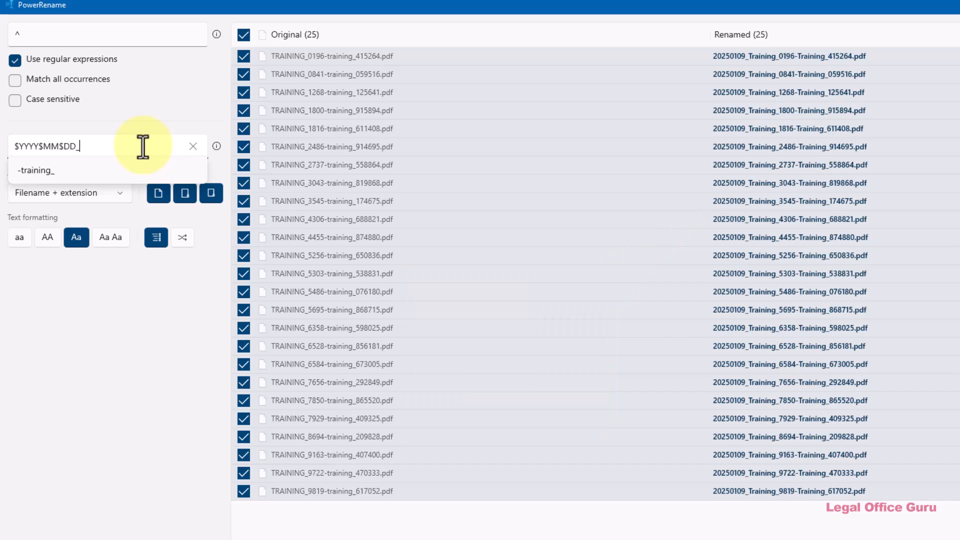
# Exclude TRAINING_5303, TRAINING_5486, folders and subfolders from the renaming, and apply it while closing the tool
pyautogui.click(244, 273)
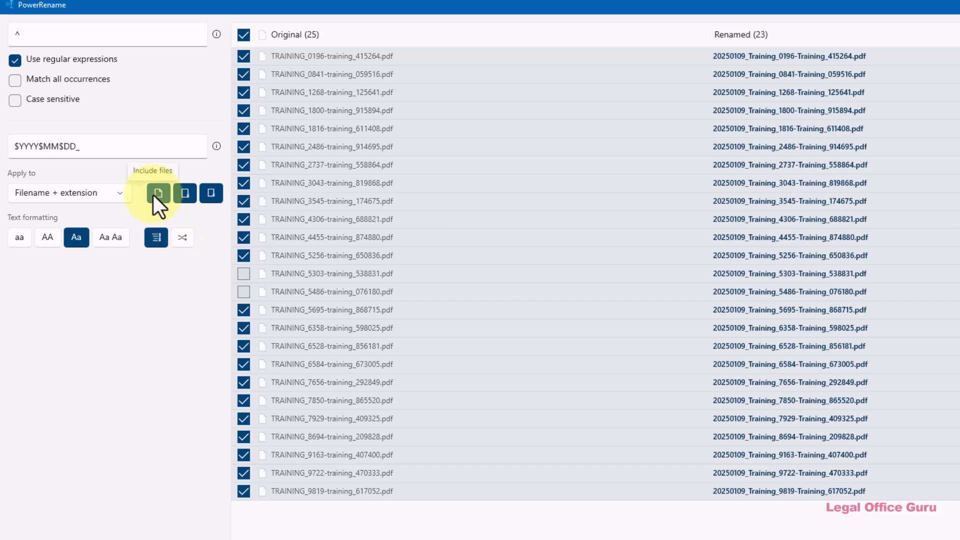
pyautogui.click(207, 193)
pyautogui.click(183, 193)
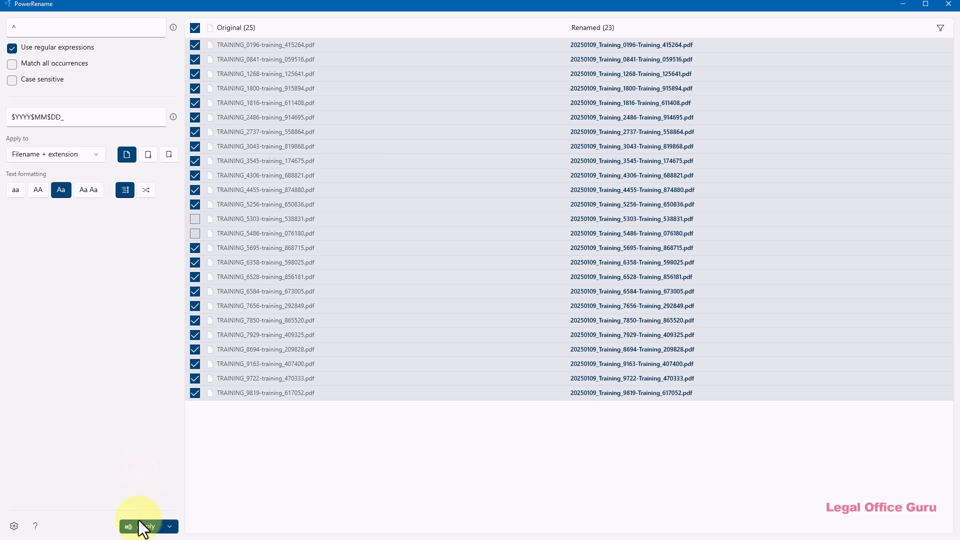
pyautogui.click(170, 529)
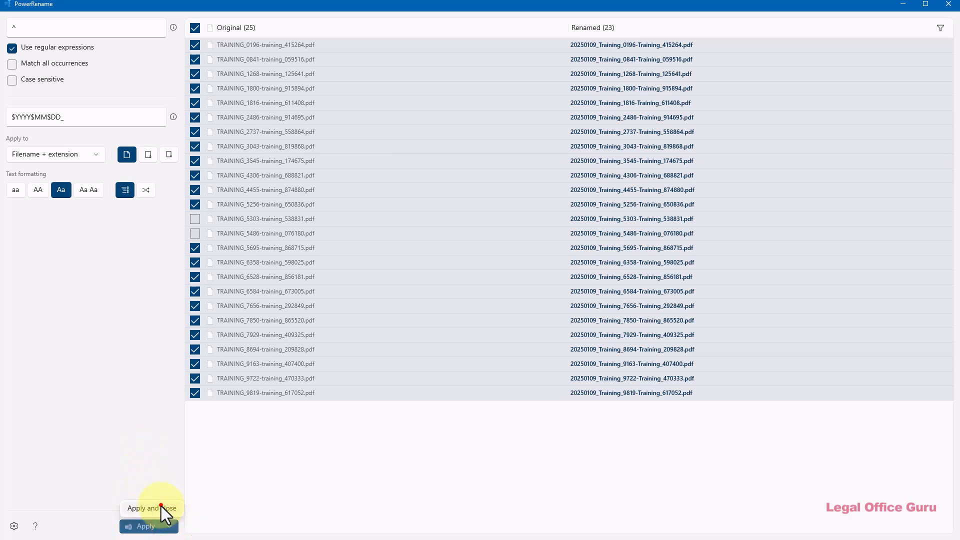
pyautogui.click(161, 506)
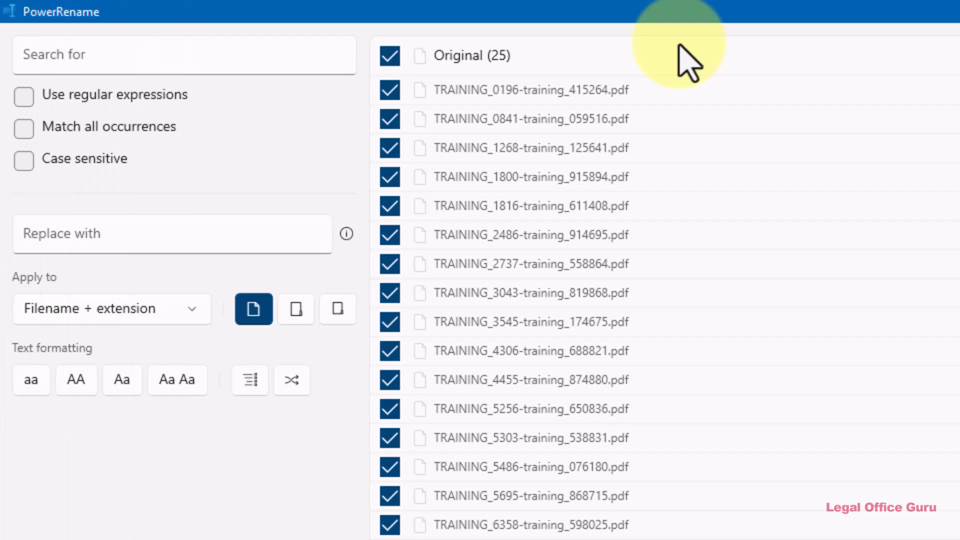
# Enable regular expressions for the 25 training PDFs and set the search pattern to $ to match the end of each name
pyautogui.click(20, 98)
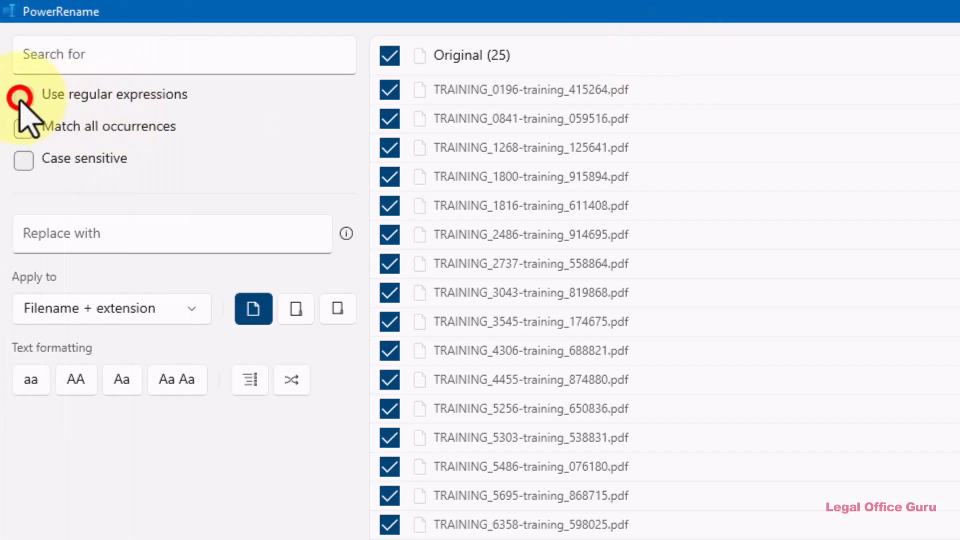
pyautogui.click(67, 55)
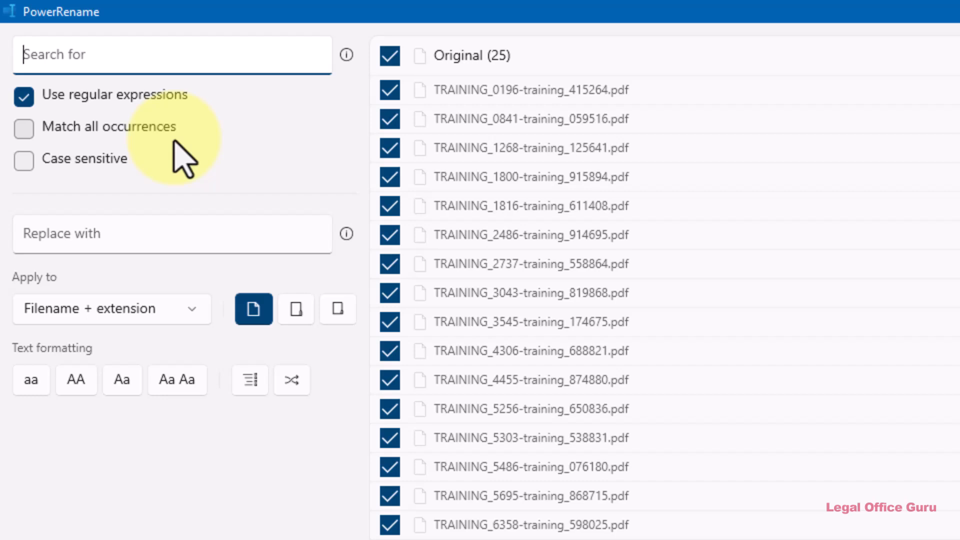
pyautogui.write('$')
pyautogui.press('Tab')
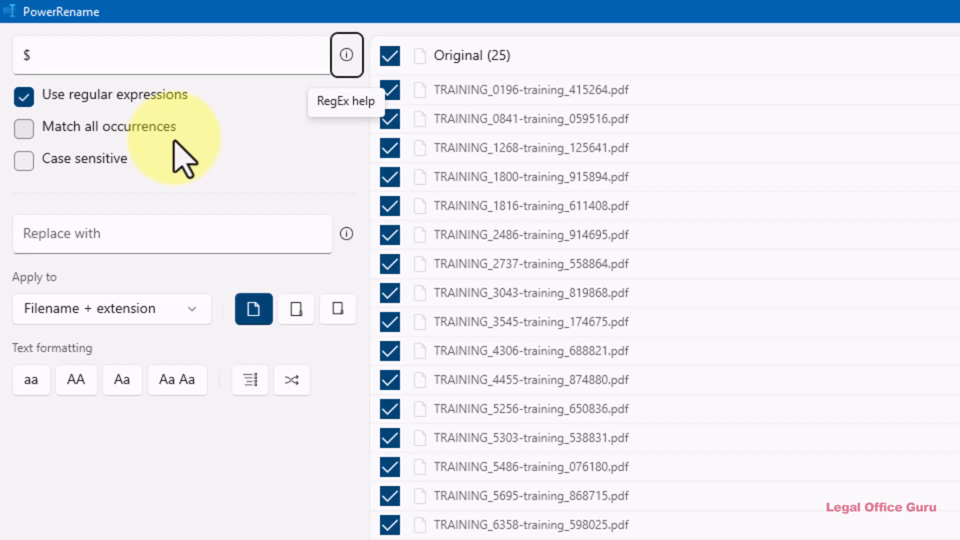
# Set the replacement text to _suffix and limit the renaming to the filename only, leaving out the extension
pyautogui.click(145, 241)
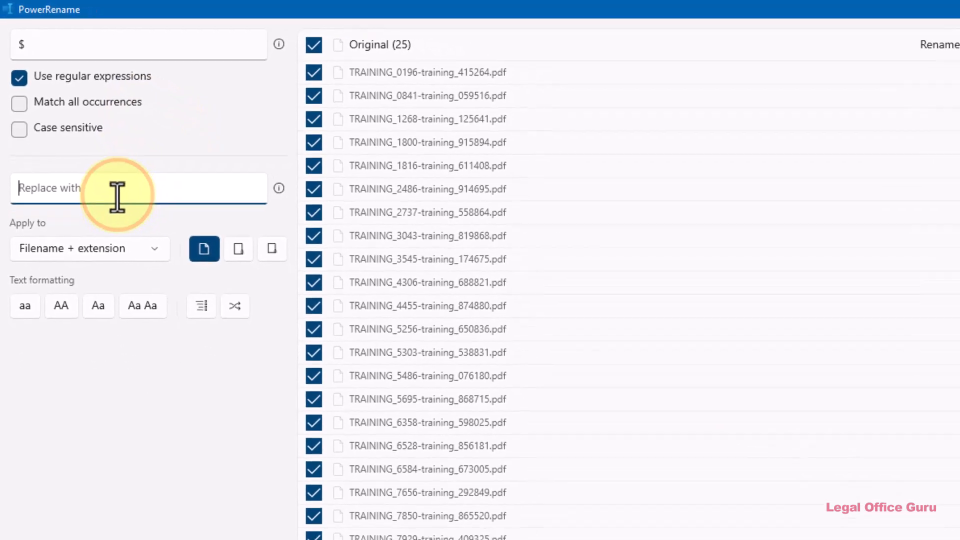
pyautogui.write('_suffi')
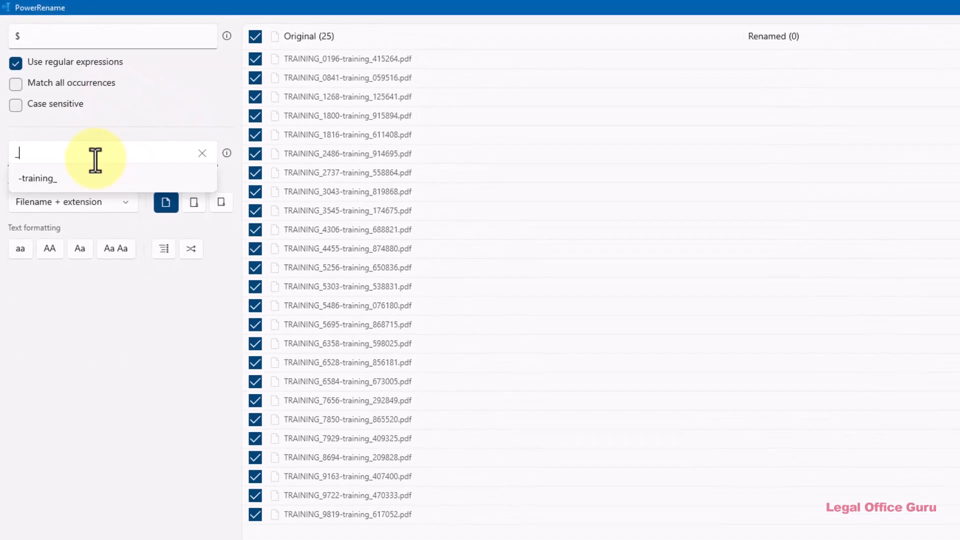
pyautogui.write('x')
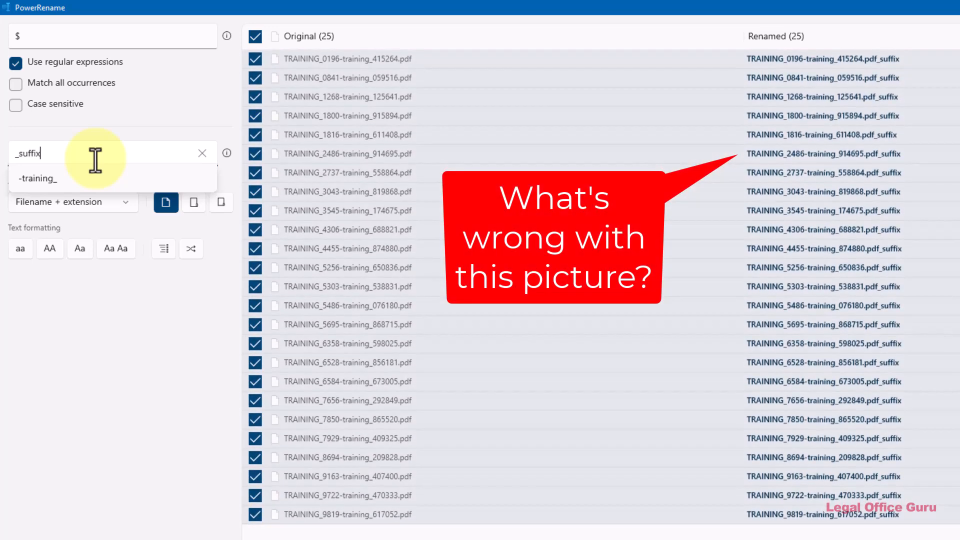
pyautogui.press('Tab')
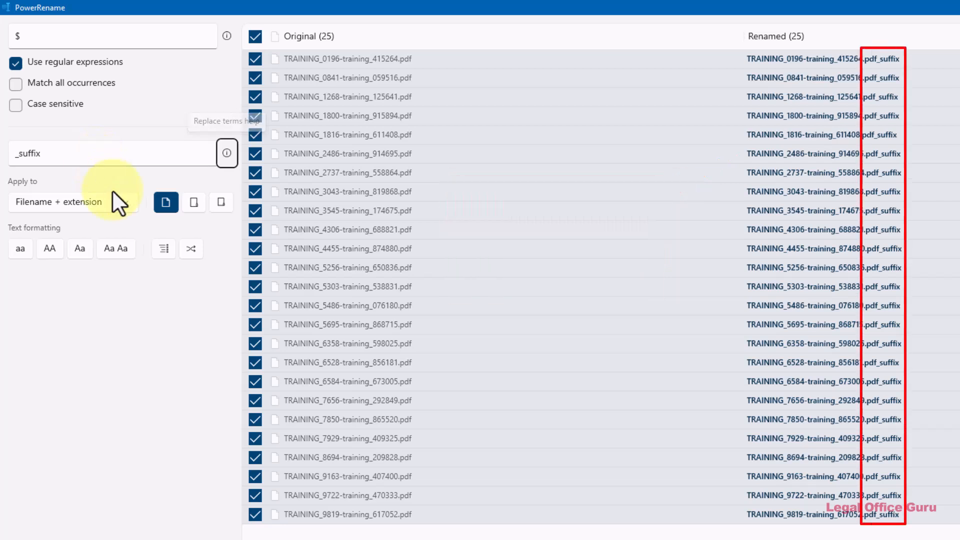
pyautogui.click(129, 206)
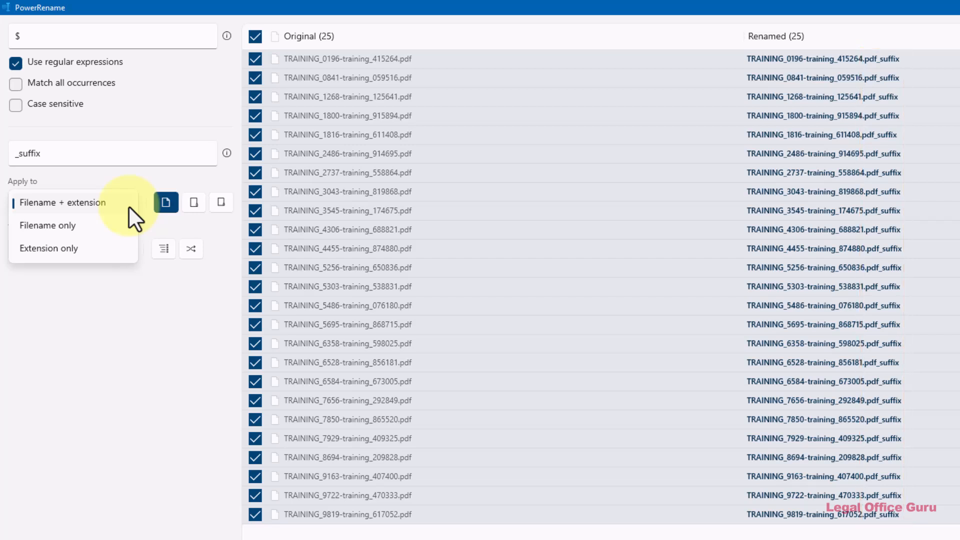
pyautogui.click(64, 229)
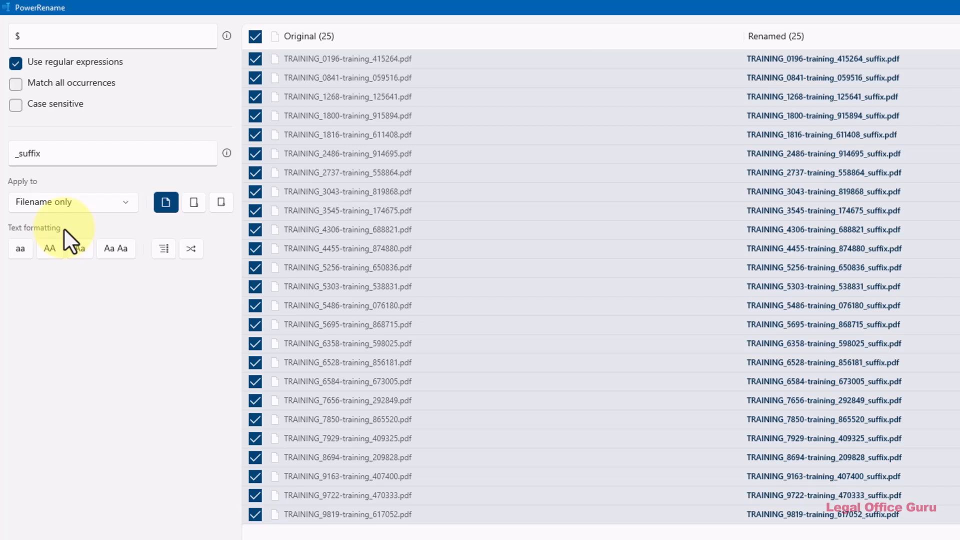
# Clear the replacement text and look through the replacement codes down to the advanced counter syntax
pyautogui.click(73, 154)
pyautogui.click(202, 153)
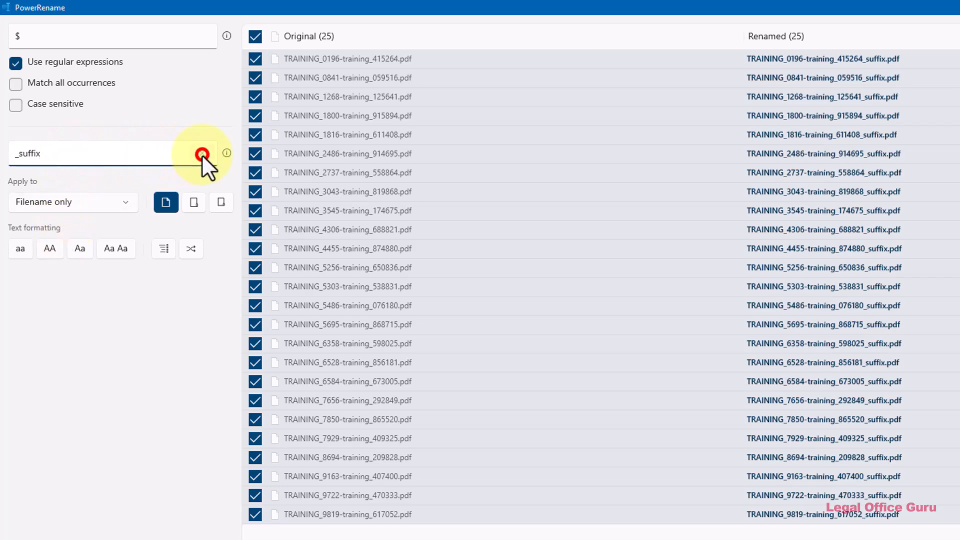
pyautogui.click(226, 152)
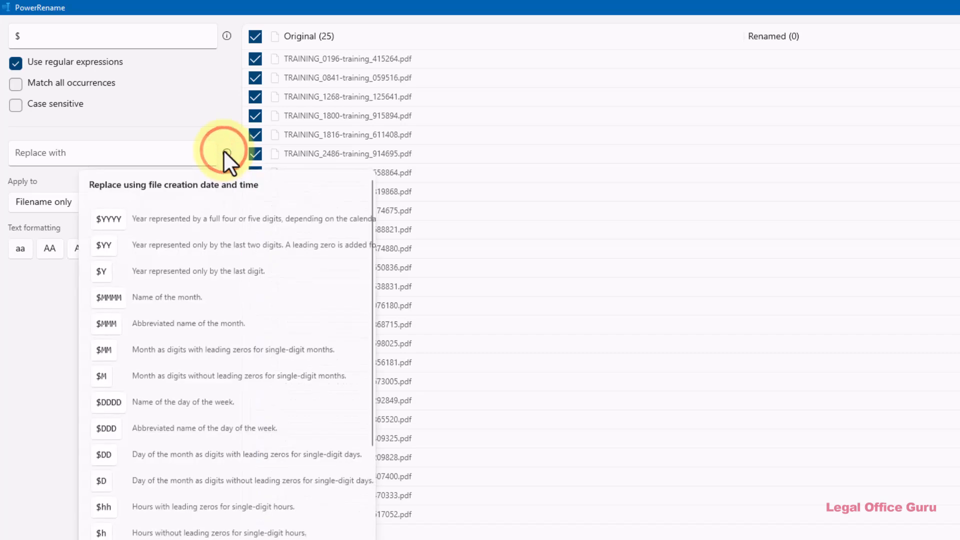
pyautogui.scroll(-6, 195, 375)
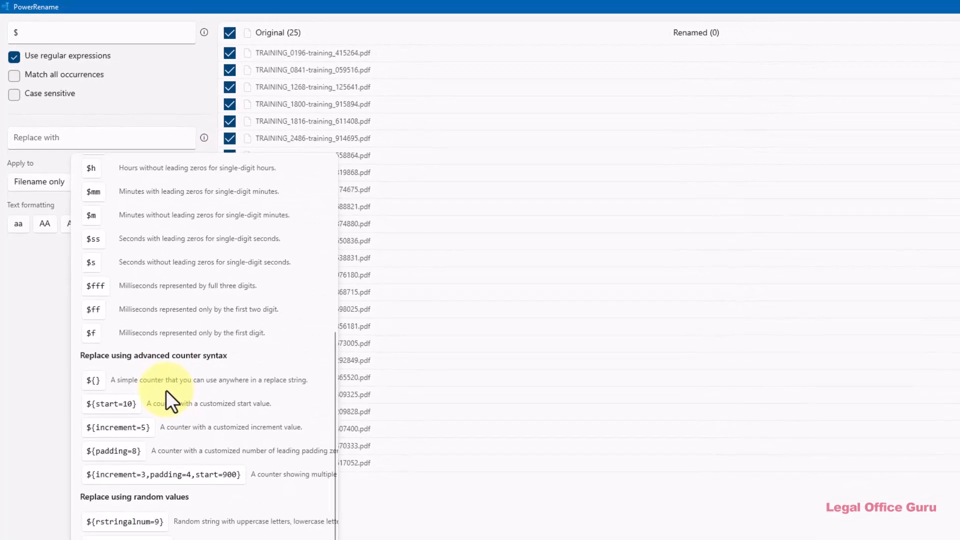
pyautogui.scroll(-1, 166, 390)
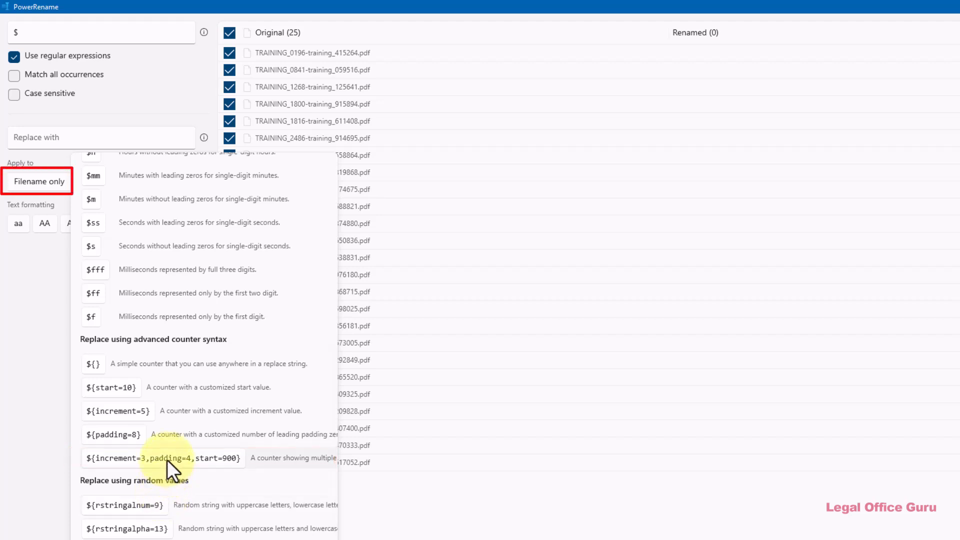
# Set the replacement text to an underscore followed by the counter code ${increment=3,padding=4,start=900}
pyautogui.click(64, 136)
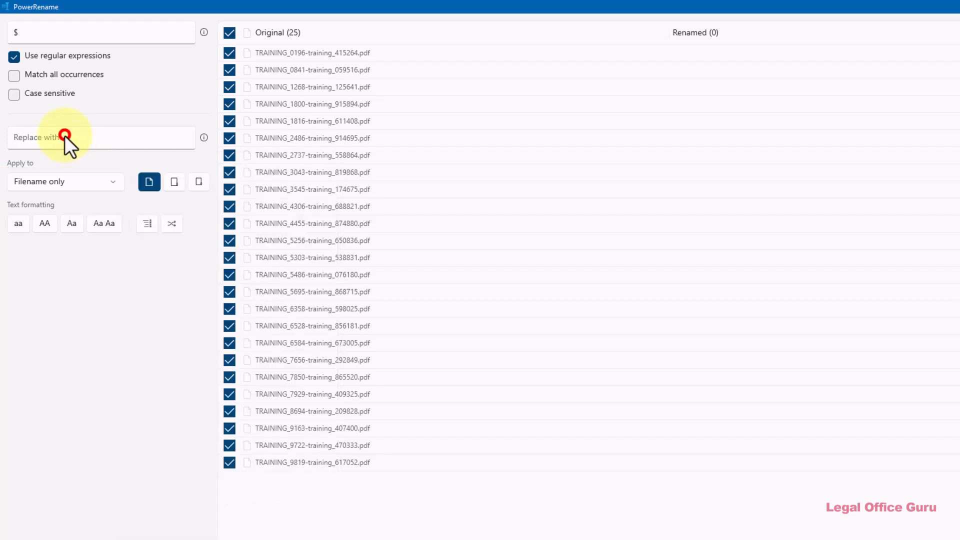
pyautogui.write('_')
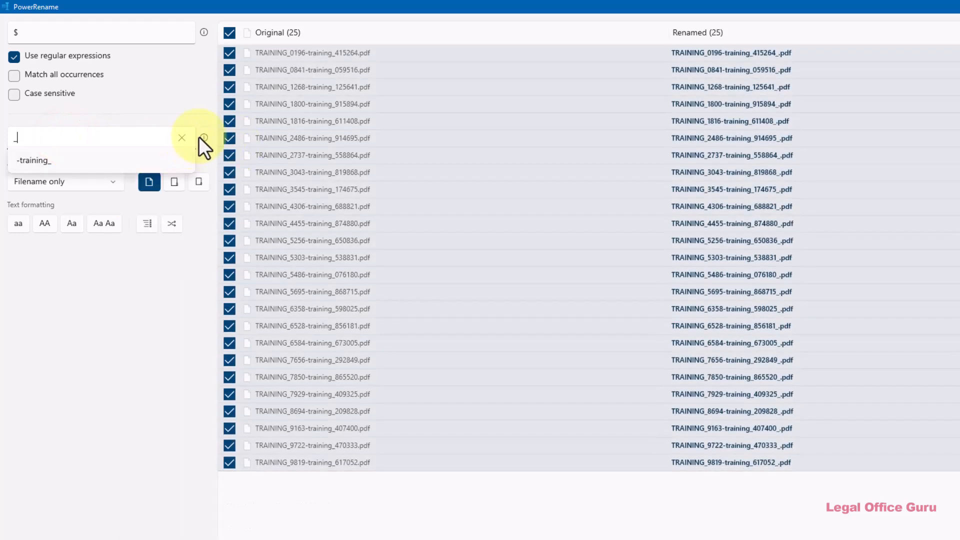
pyautogui.click(202, 137)
pyautogui.click(162, 457)
pyautogui.write('${increment=3,padding=4,start=900}')
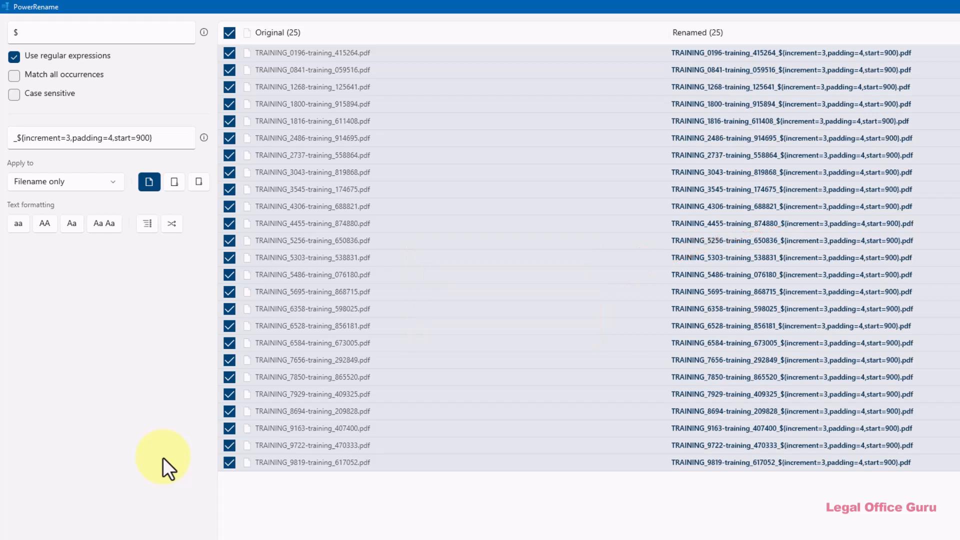
# Enable item enumeration so the counter takes effect, and apply the renaming while closing the tool
pyautogui.click(148, 223)
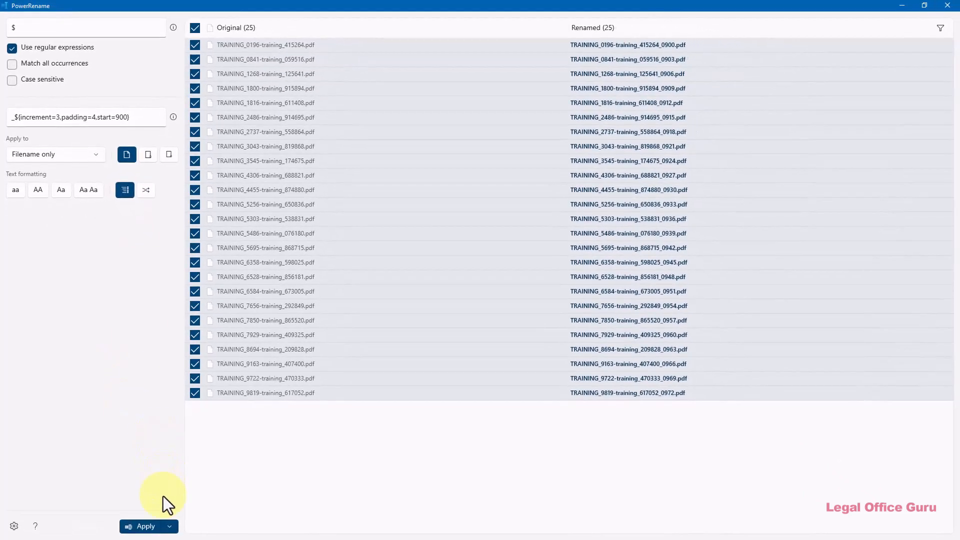
pyautogui.click(171, 527)
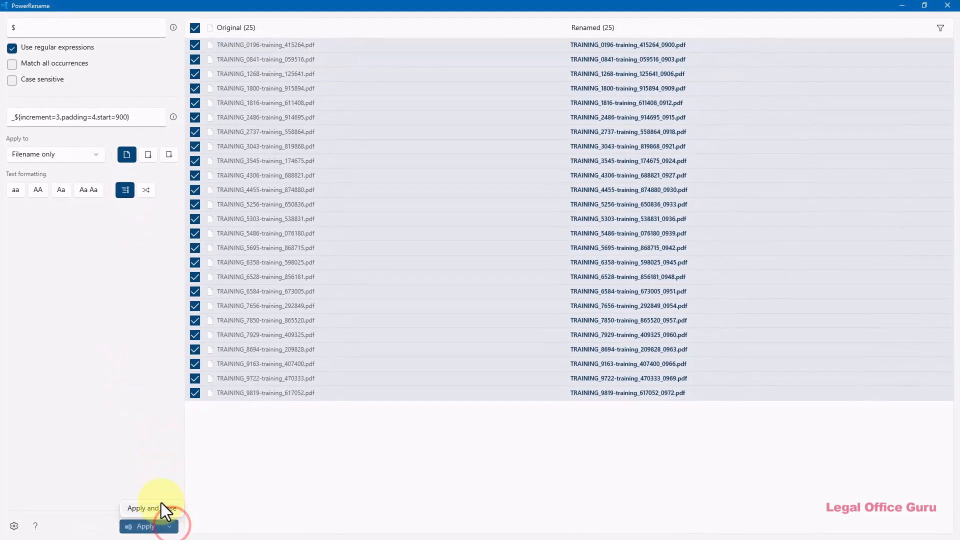
pyautogui.click(160, 507)
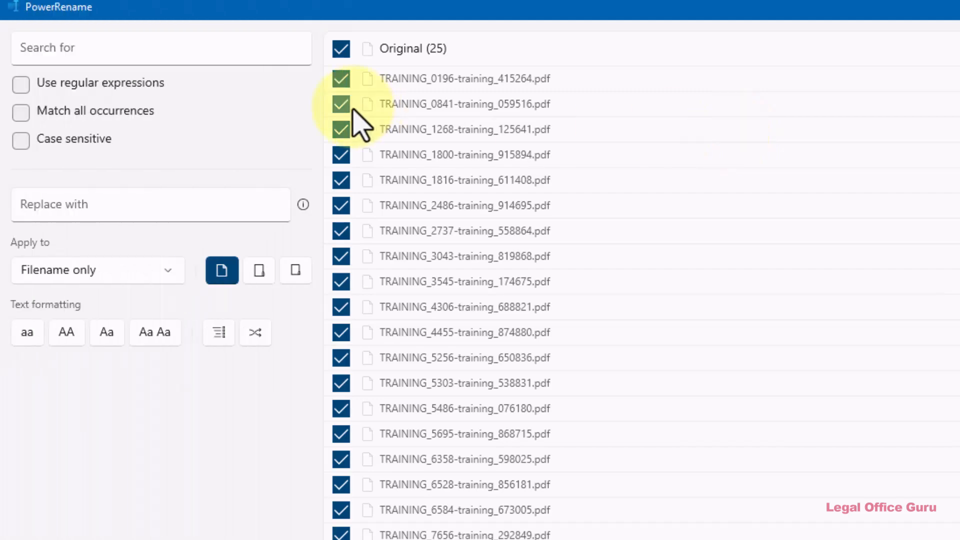
# Enable regular expressions and set the search pattern to .* so it matches each entire filename
pyautogui.click(214, 47)
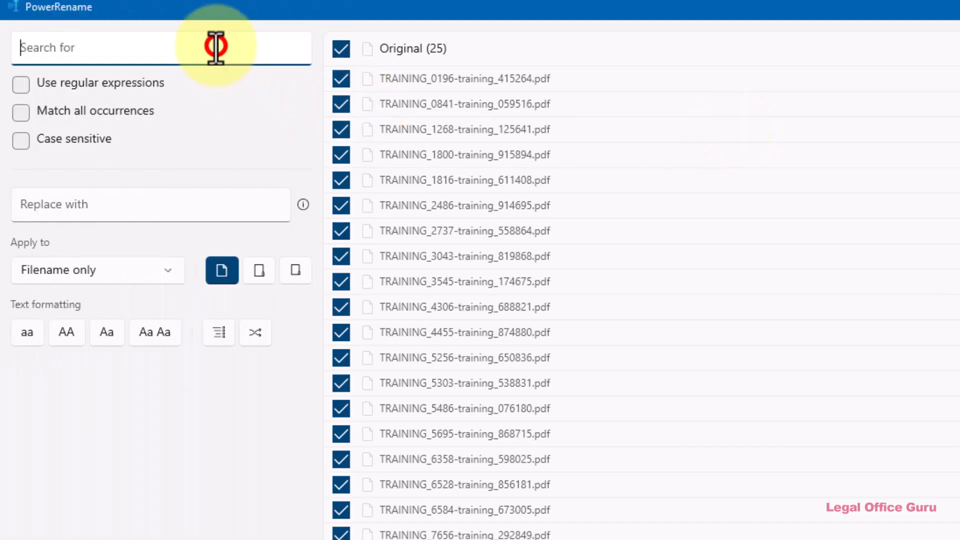
pyautogui.click(21, 84)
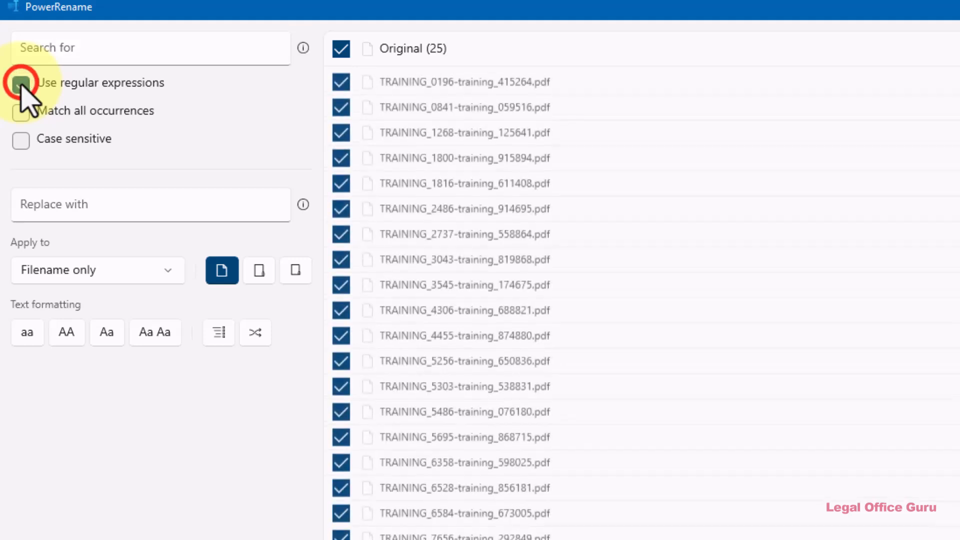
pyautogui.click(58, 47)
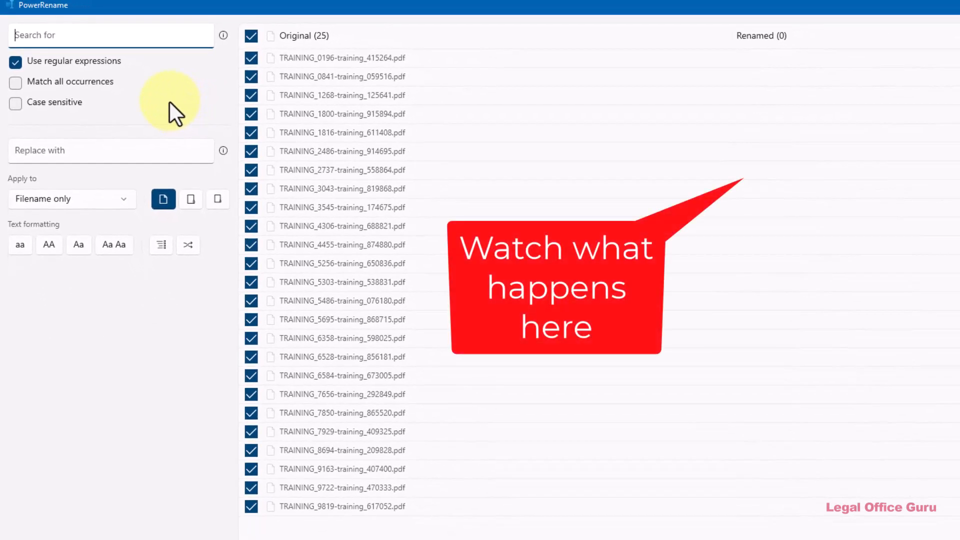
pyautogui.write('.*')
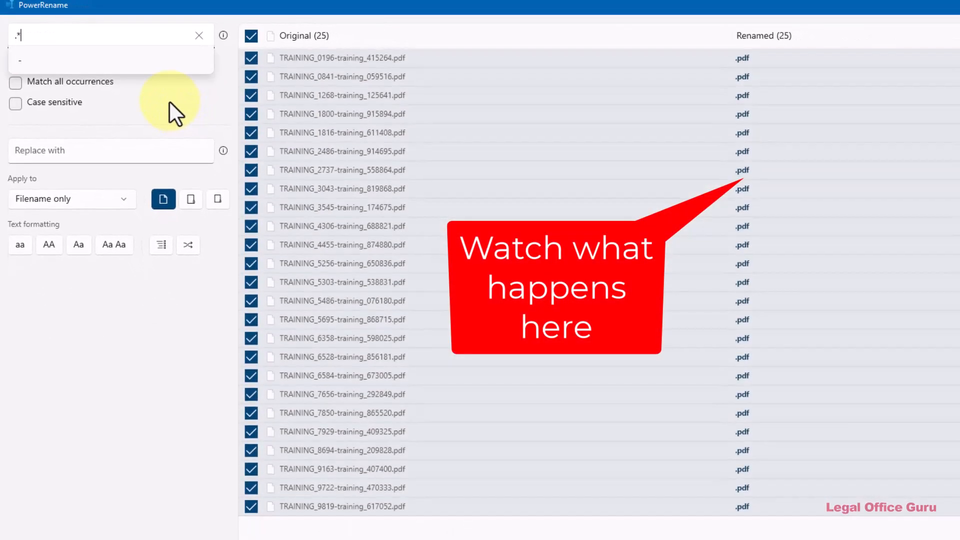
pyautogui.press('Tab')
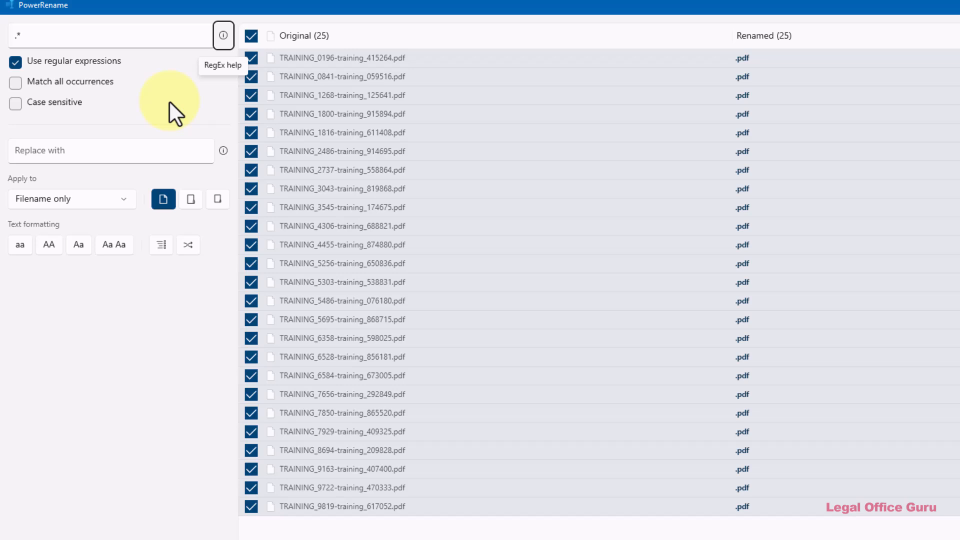
# Replace the matched names with the random string code ${rstringalnum=9}, with random string values enabled, and apply the renaming while closing the tool
pyautogui.click(225, 151)
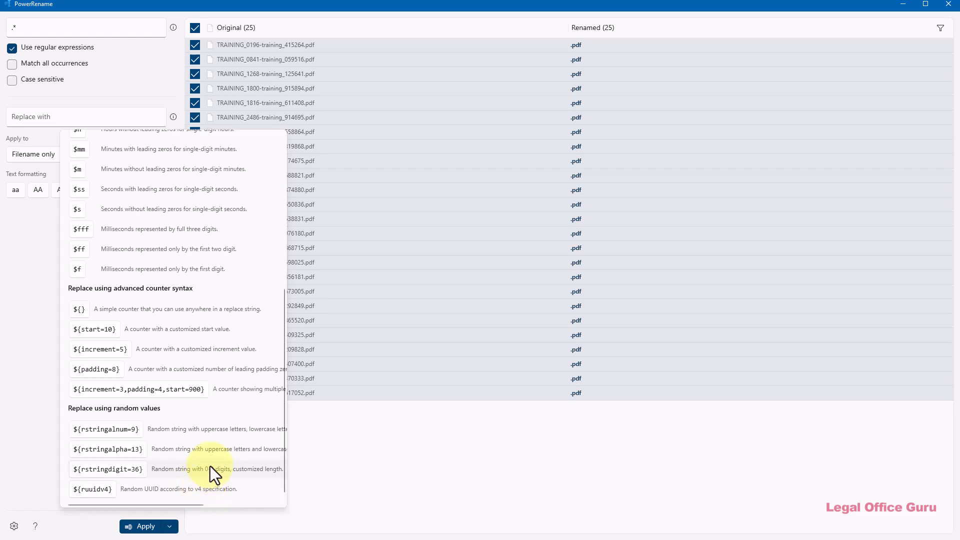
pyautogui.click(218, 428)
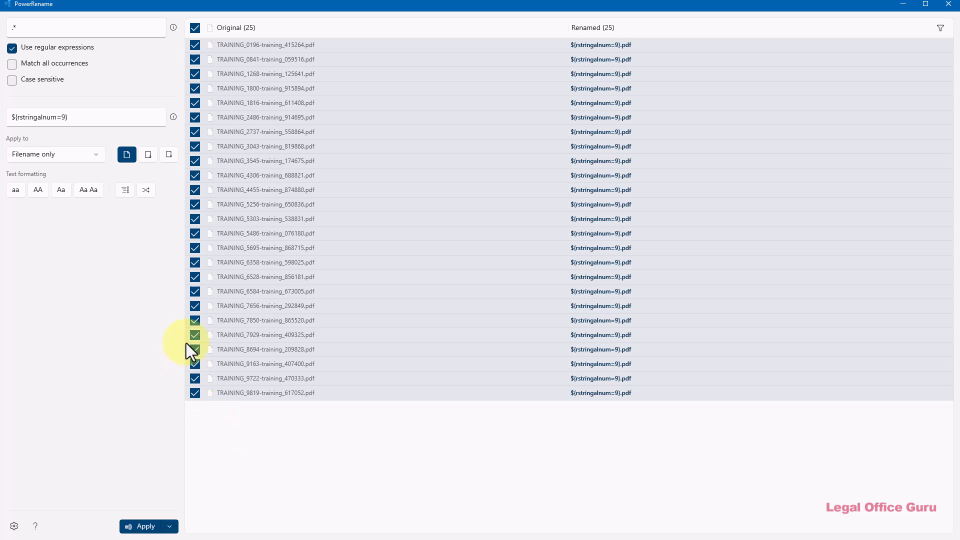
pyautogui.click(146, 190)
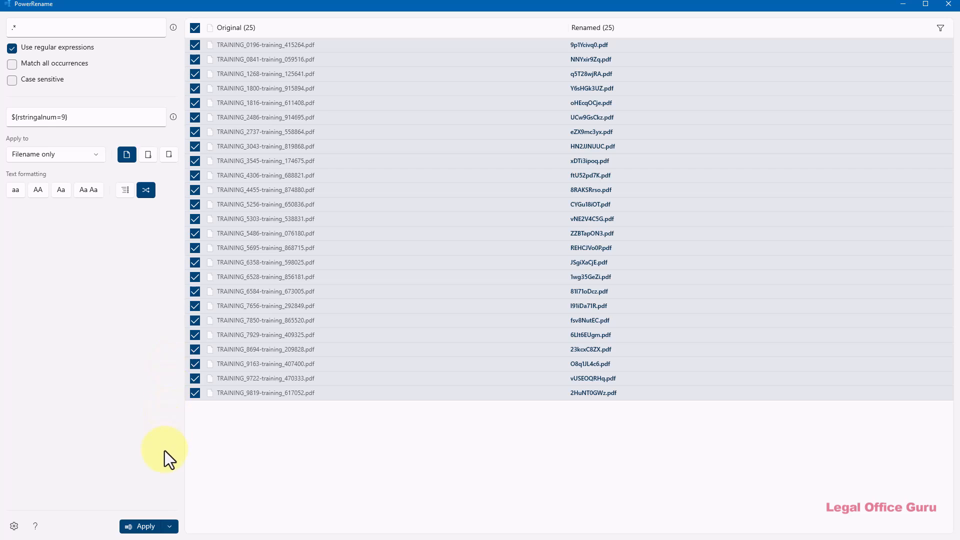
pyautogui.click(170, 526)
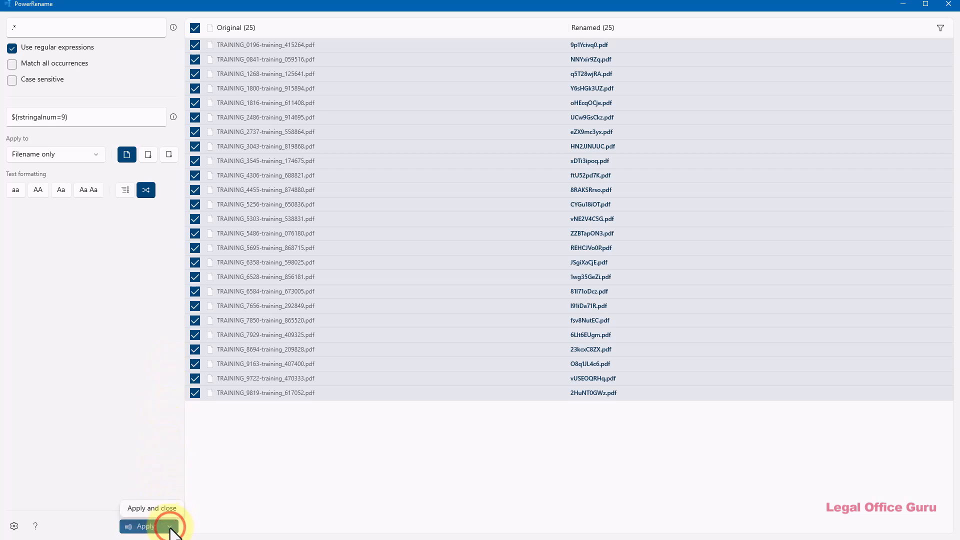
pyautogui.click(160, 507)
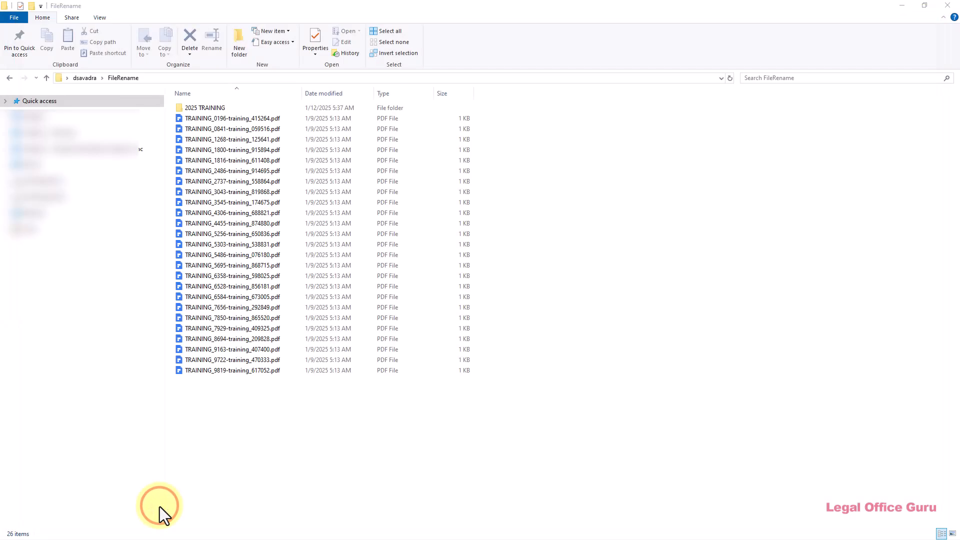